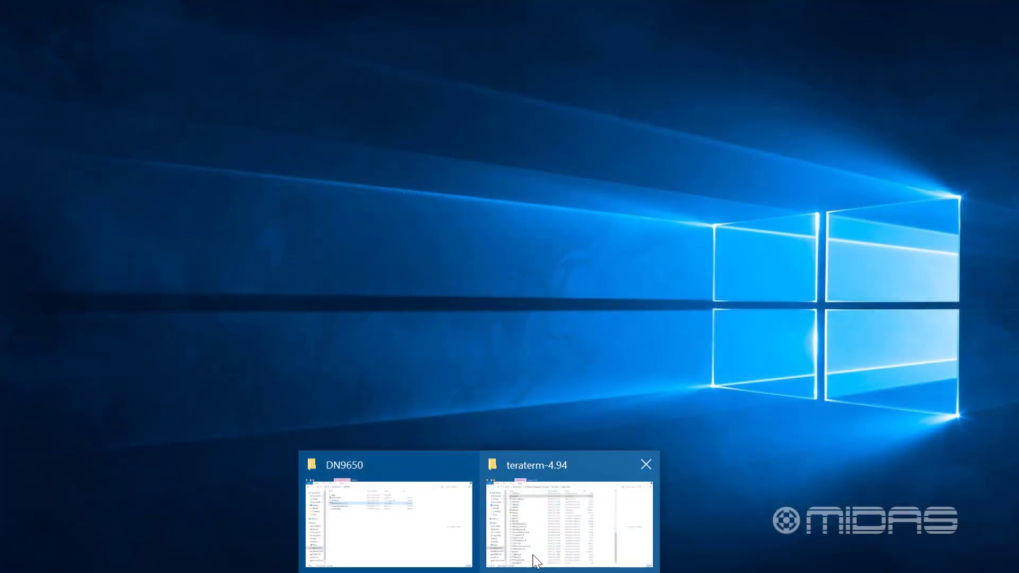
# Launch ttermpro from the teraterm-4.94 folder and open a maximized serial connection on COM3
pyautogui.click(537, 536)
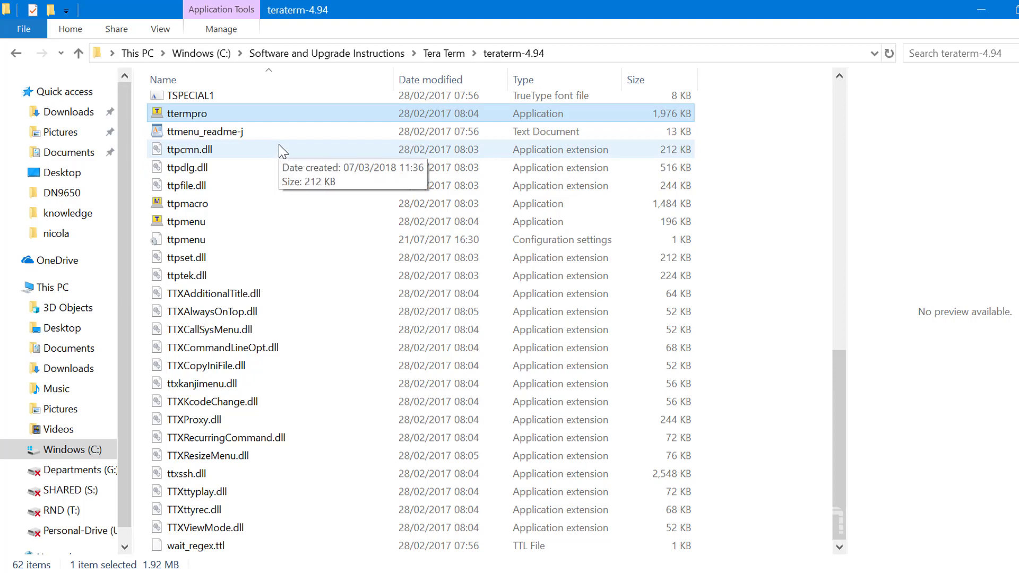
pyautogui.doubleClick(200, 115)
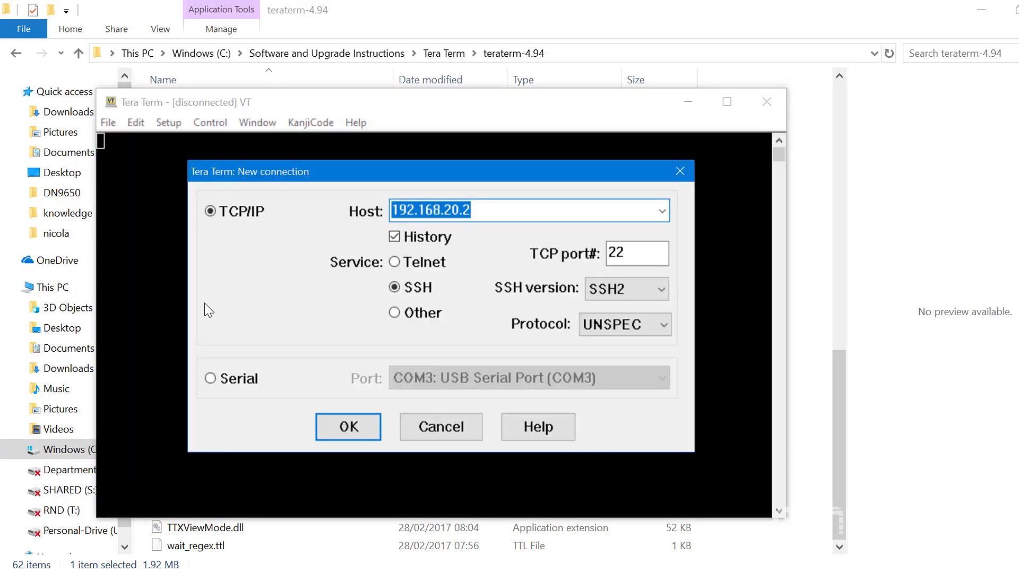
pyautogui.click(210, 378)
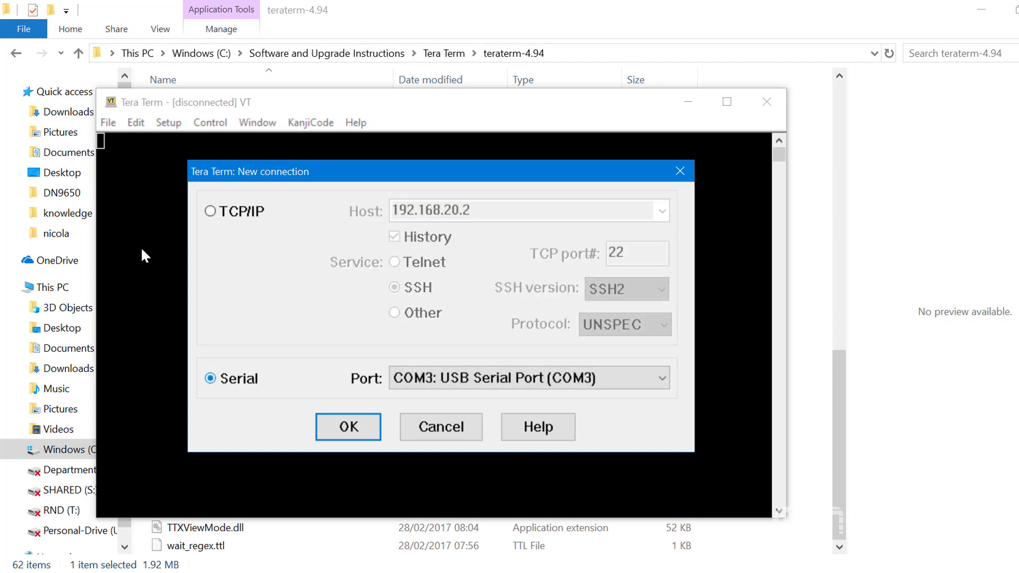
pyautogui.press('Return')
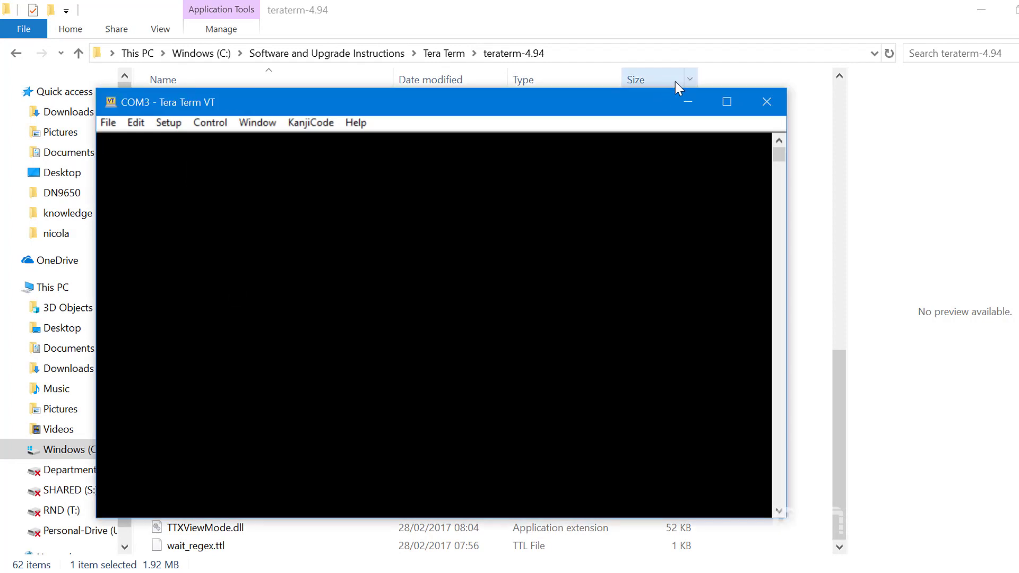
pyautogui.press('super+Up')
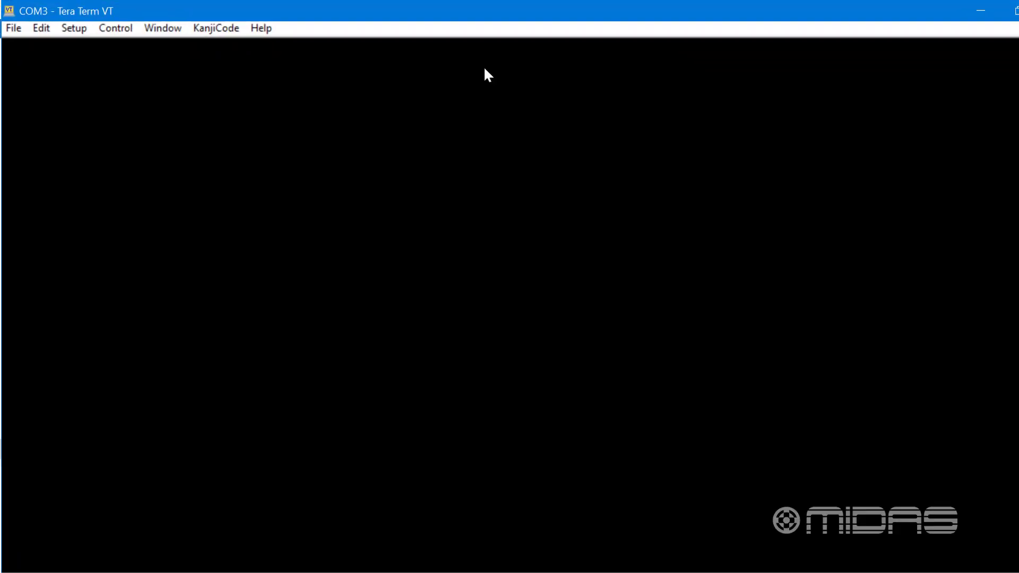
# Set the serial port's baud rate to 57600
pyautogui.click(72, 23)
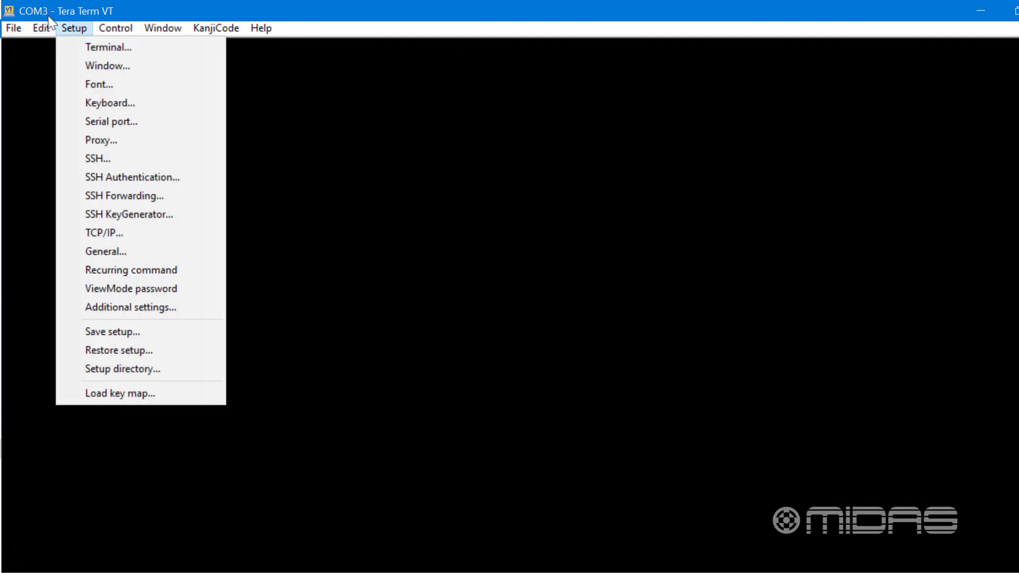
pyautogui.click(93, 121)
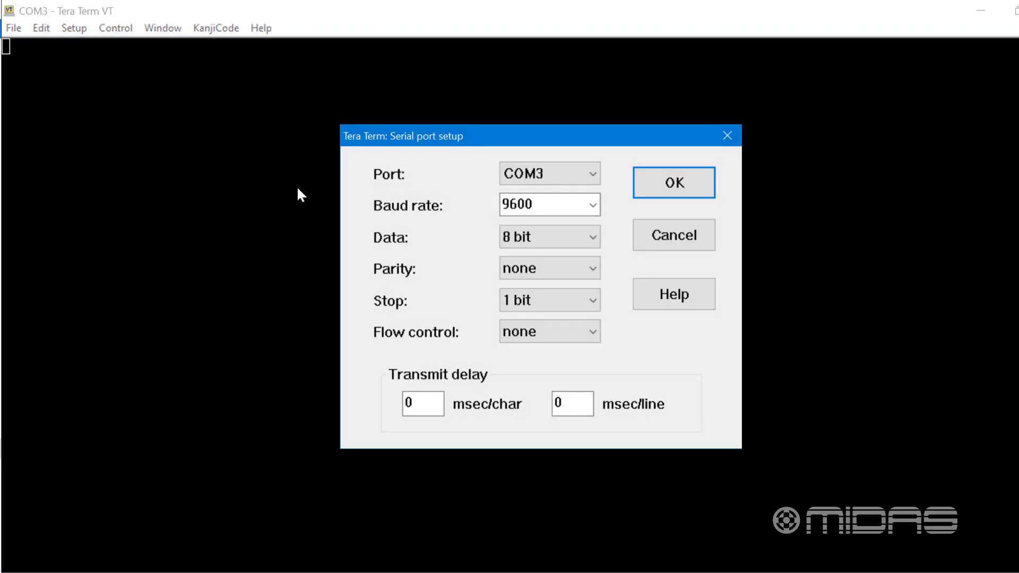
pyautogui.click(594, 205)
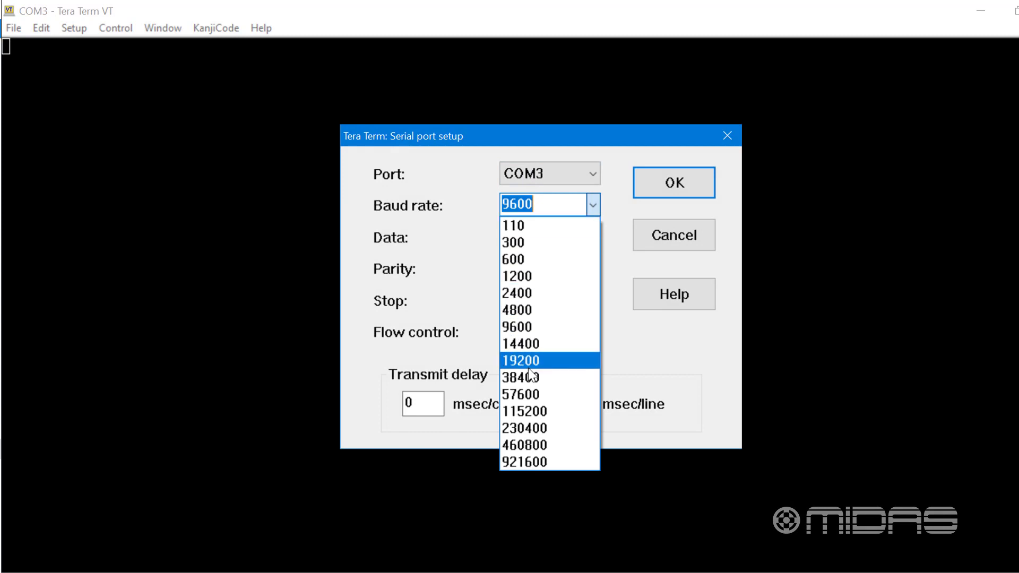
pyautogui.click(527, 394)
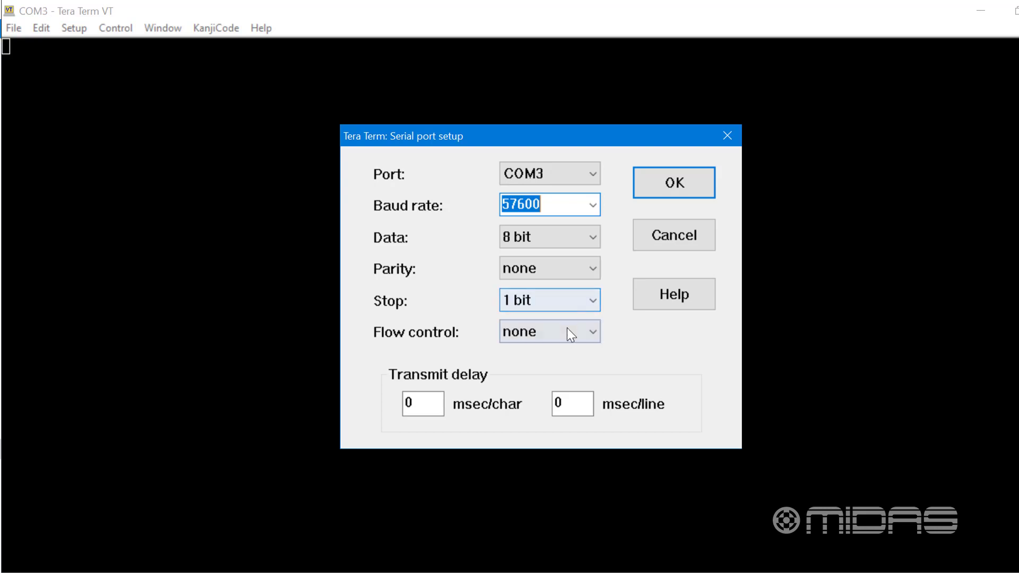
pyautogui.click(673, 182)
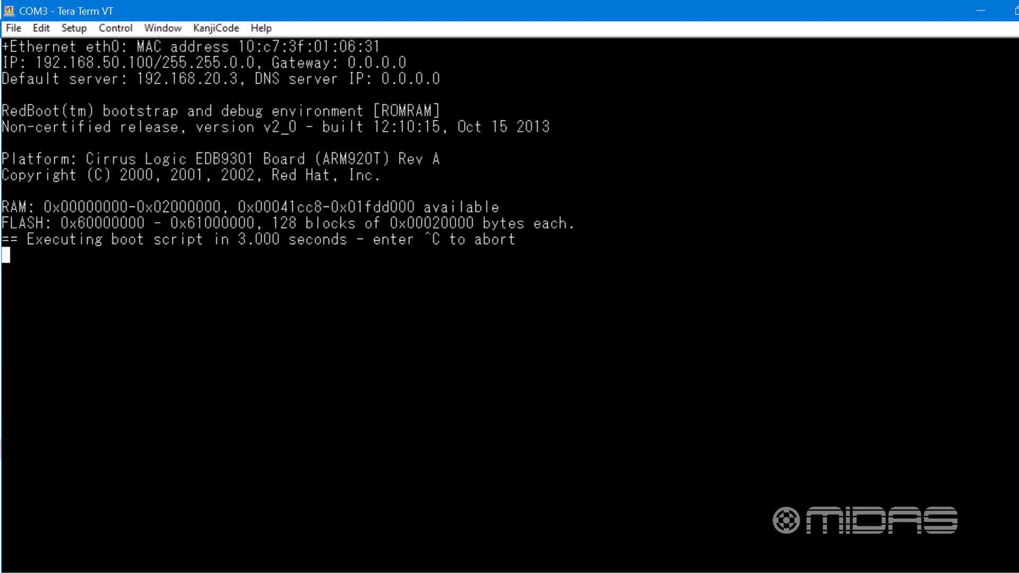
# Abort the boot script and format the flash image system with "fis init -f", answering y to the confirmation
pyautogui.hotkey('ctrl', 'c')
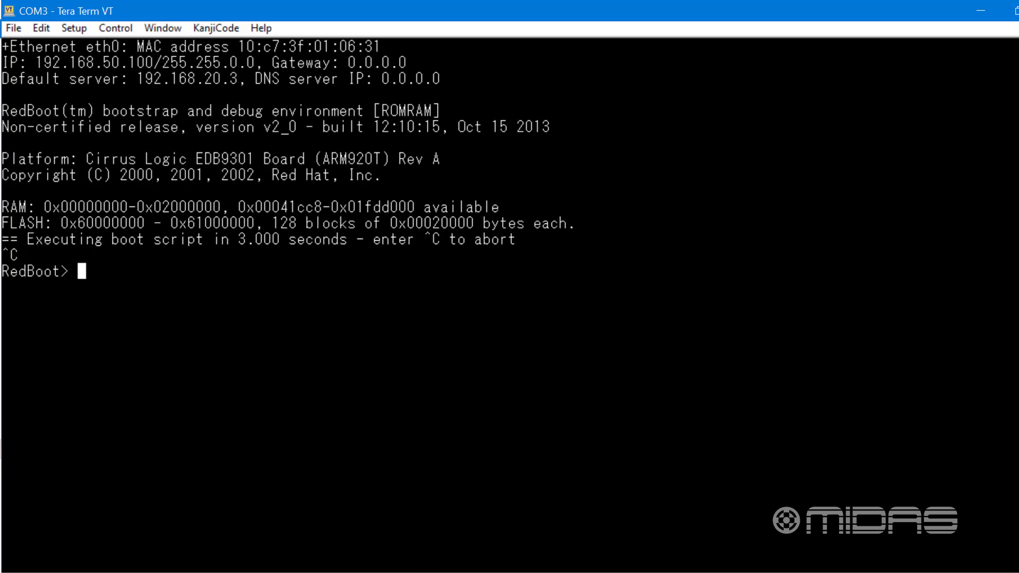
pyautogui.write('fis init -f')
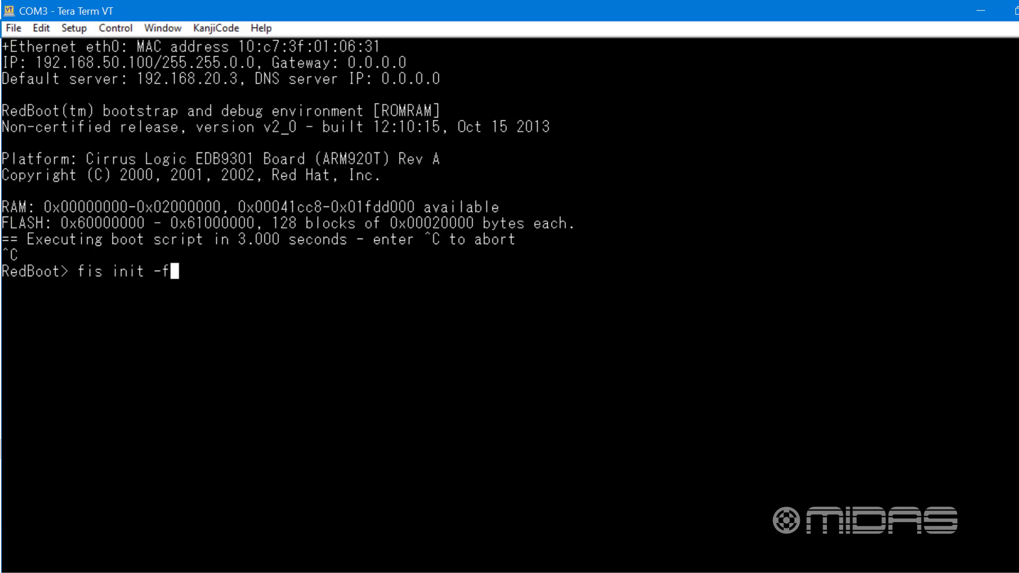
pyautogui.press('Return')
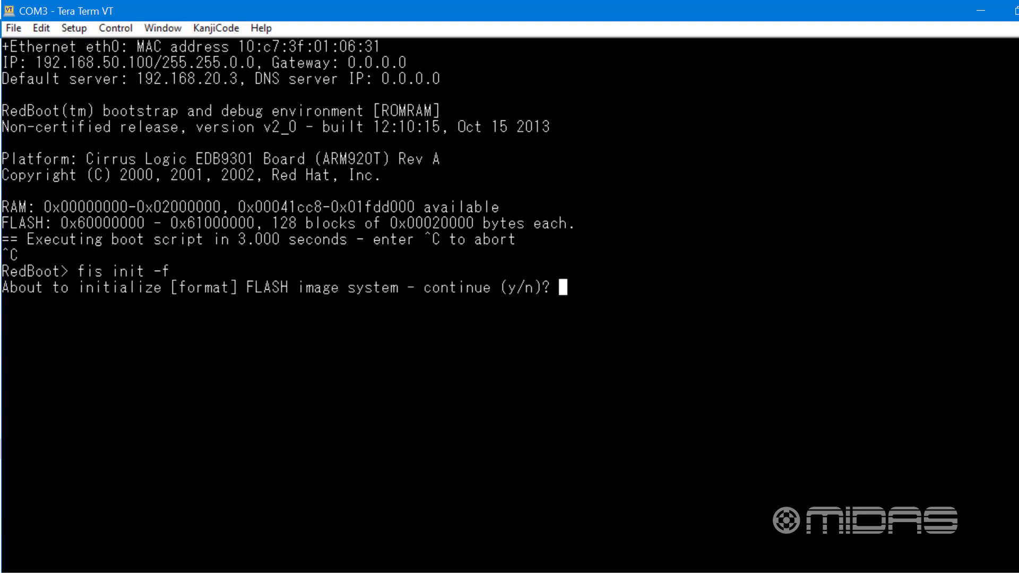
pyautogui.write('y')
pyautogui.press('Return')
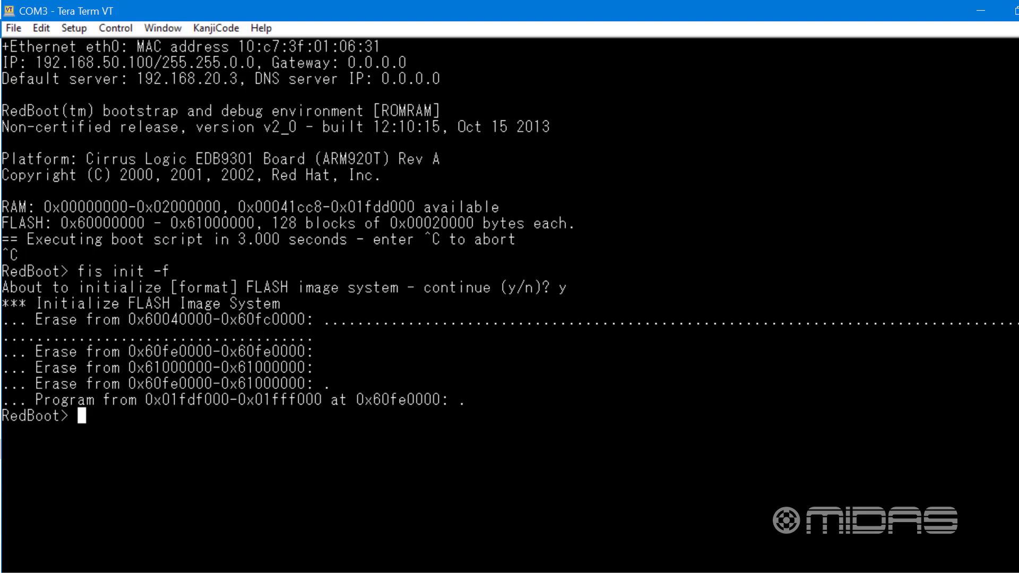
# Start a YMODEM load into memory at the RedBoot prompt with "load -v -r -b 0x1000000 -m ymodem"
pyautogui.write('load -v ')
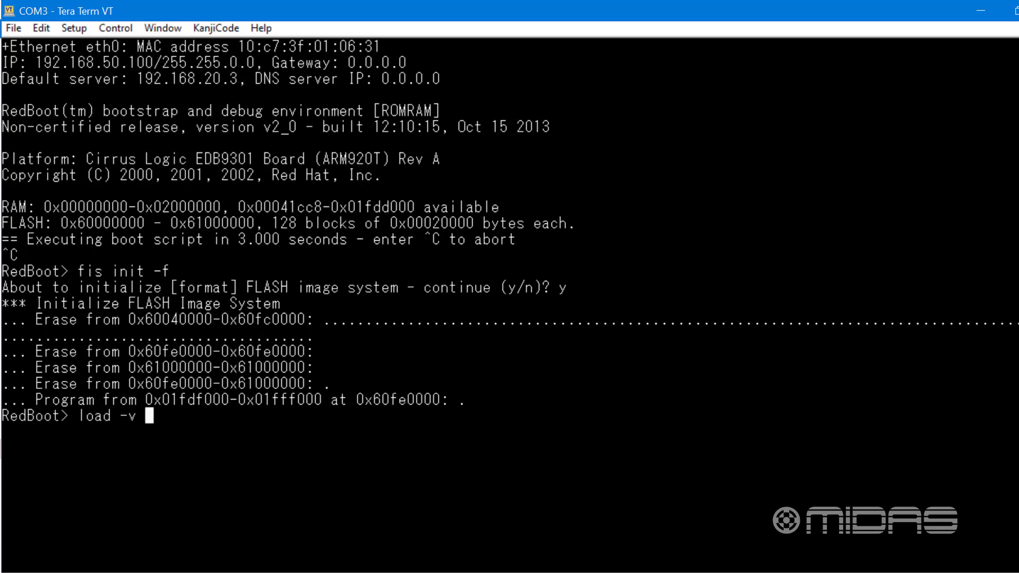
pyautogui.write('-r -b 0x')
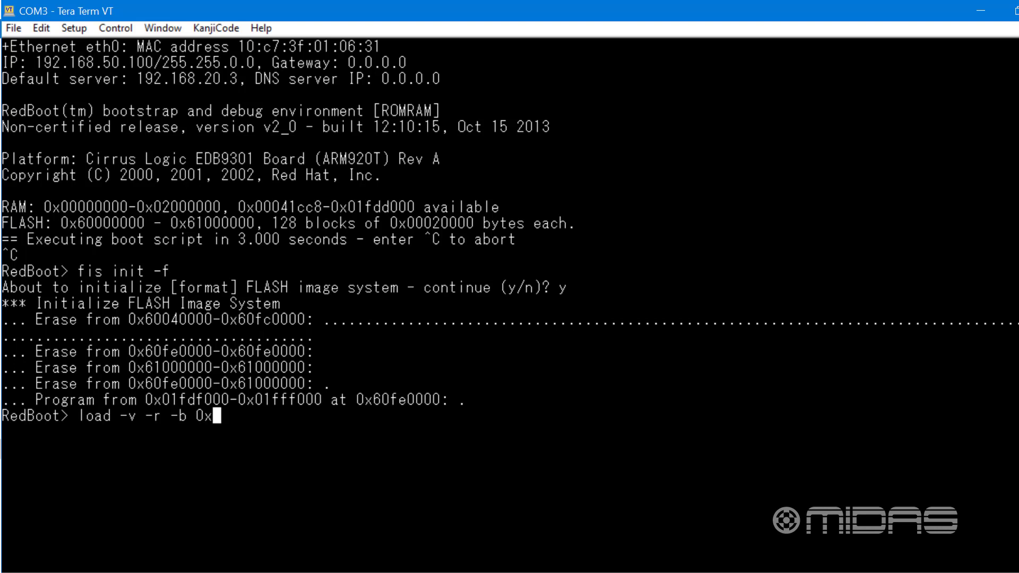
pyautogui.write('1000')
pyautogui.write('000')
pyautogui.write(' -')
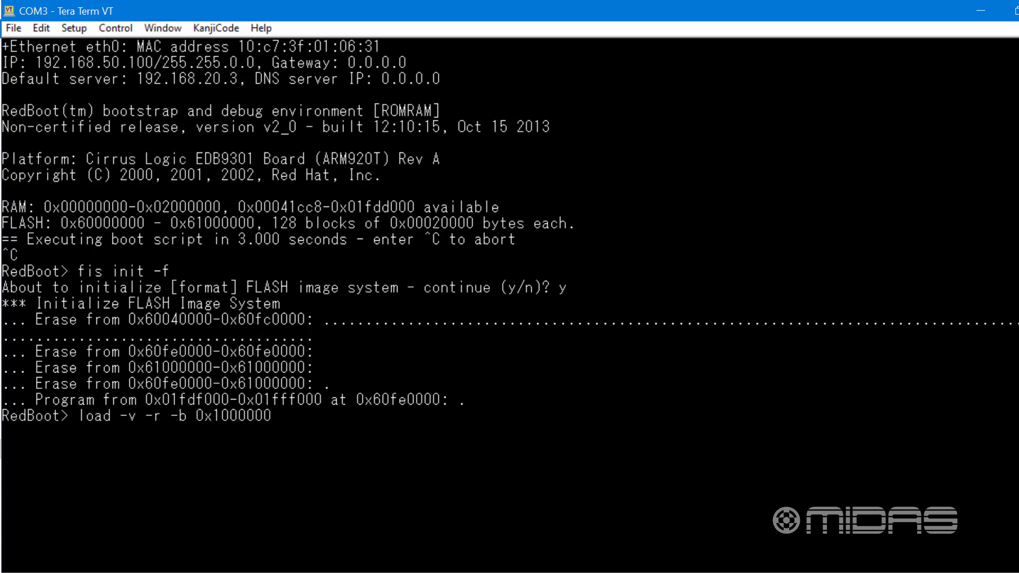
pyautogui.write('m ymodem')
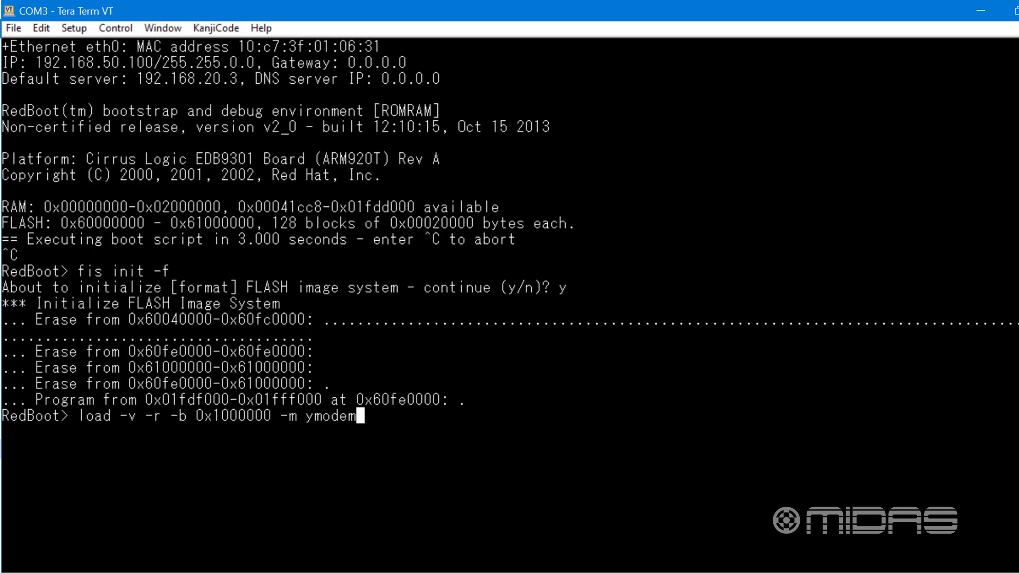
pyautogui.press('Return')
# Send the 9650_ramdisk file from the DN9650 folder on the C: drive over YMODEM
pyautogui.click(15, 29)
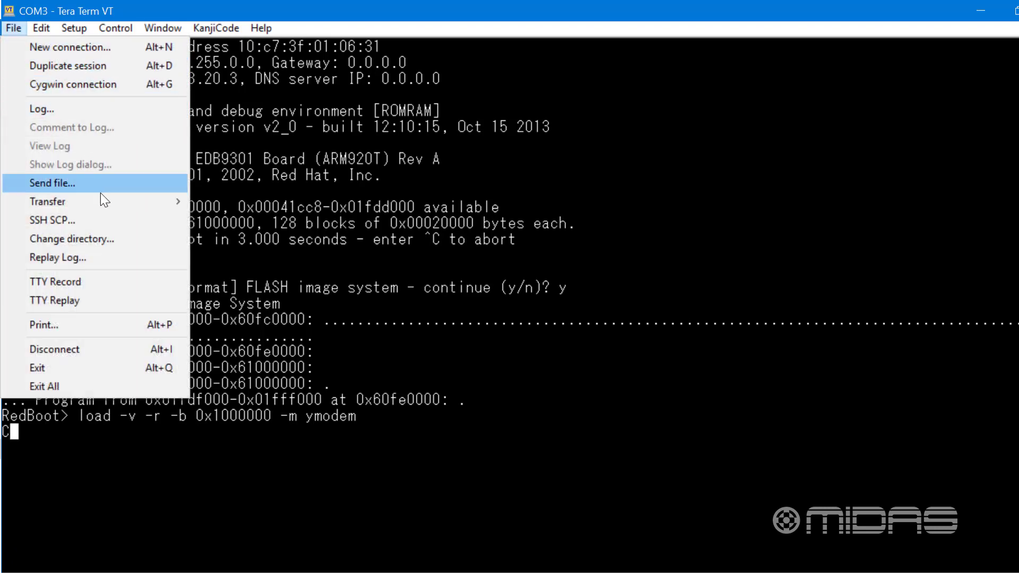
pyautogui.moveTo(166, 201)
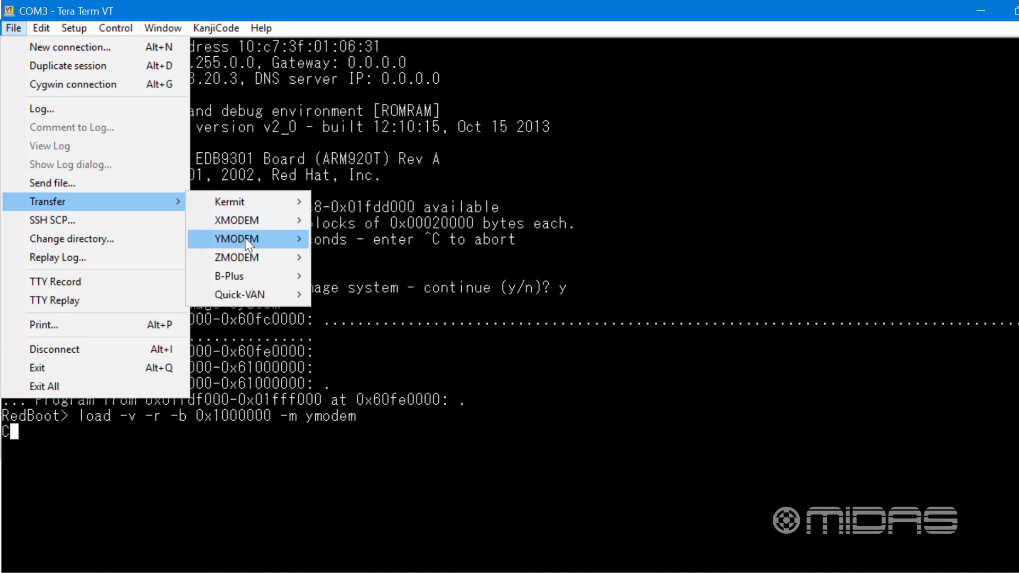
pyautogui.moveTo(286, 244)
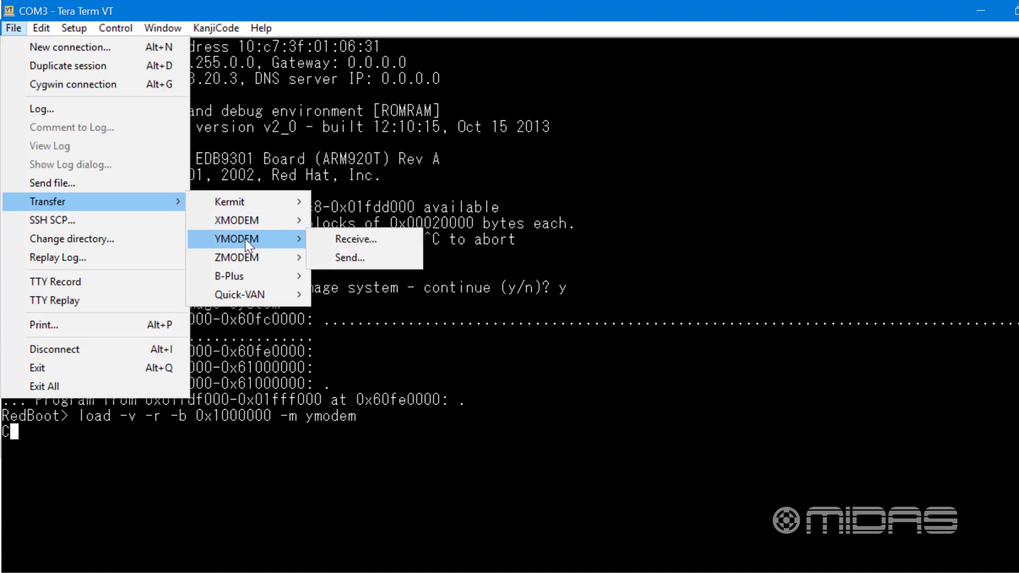
pyautogui.click(349, 257)
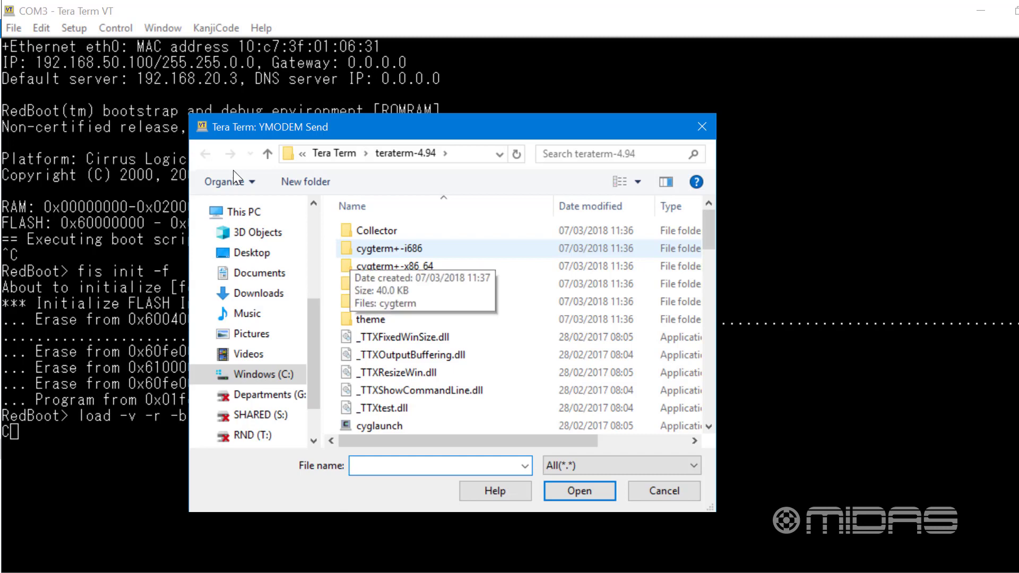
pyautogui.click(247, 378)
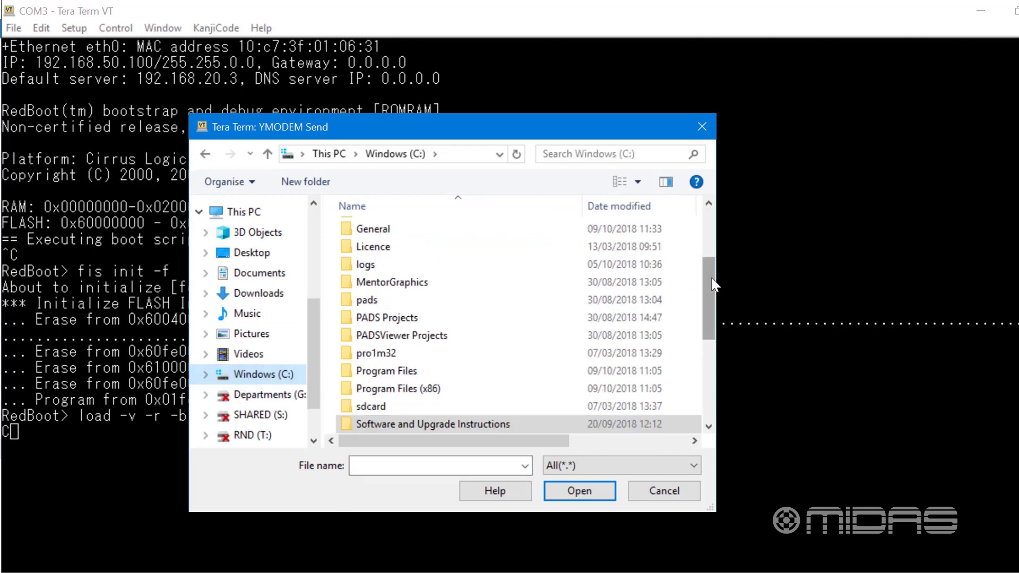
pyautogui.scroll(3, 714, 286)
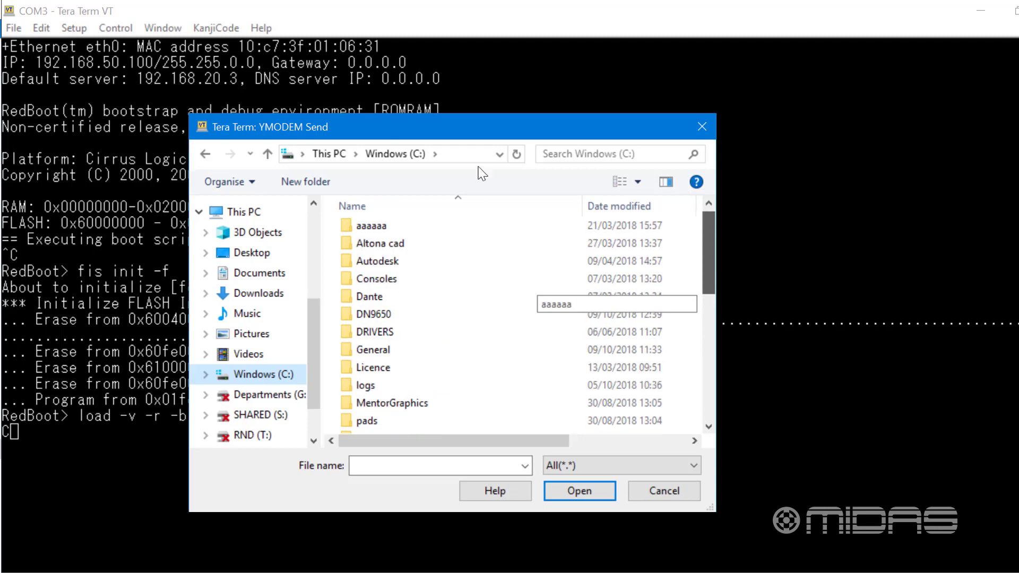
pyautogui.doubleClick(390, 316)
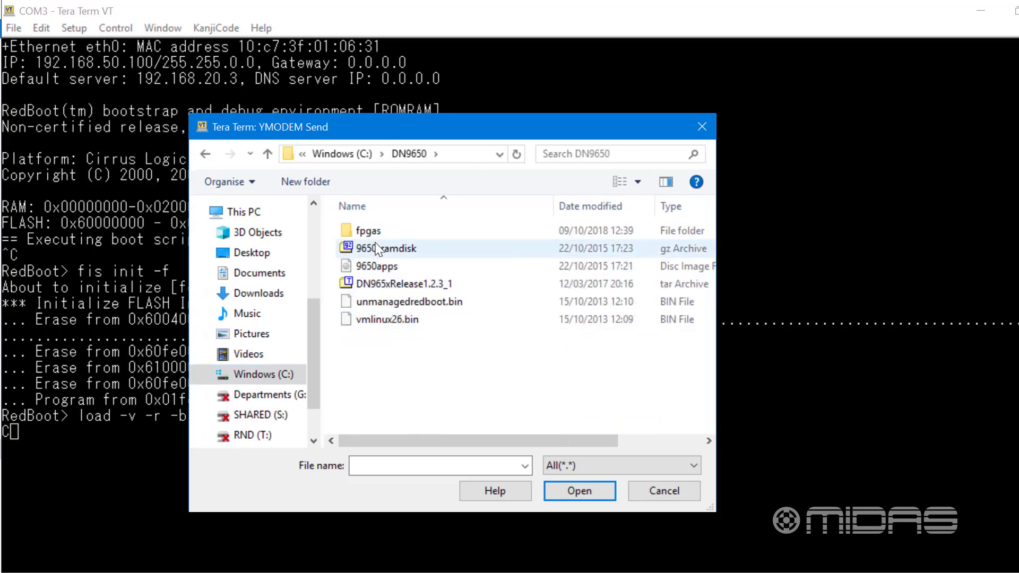
pyautogui.click(378, 250)
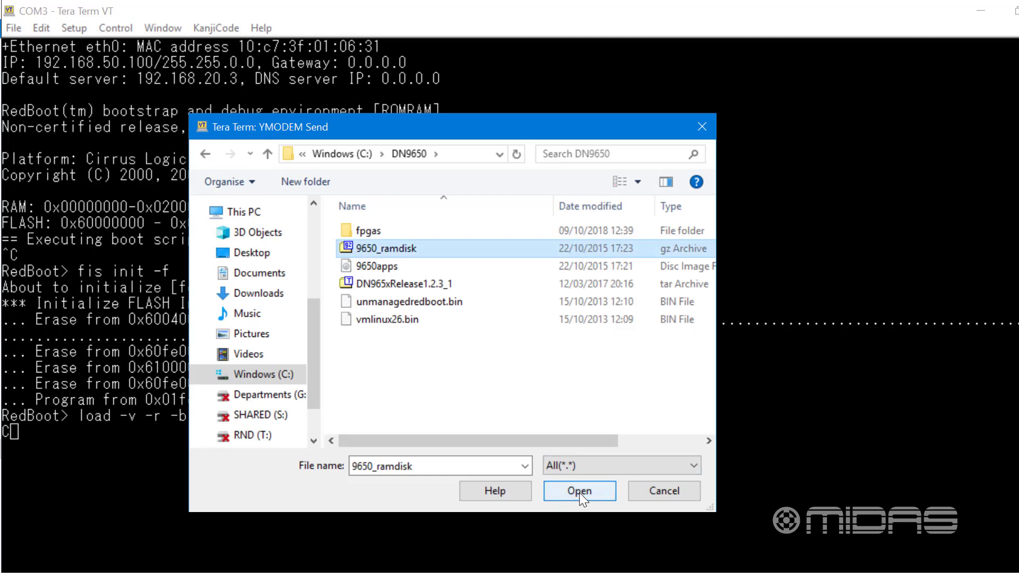
pyautogui.click(559, 496)
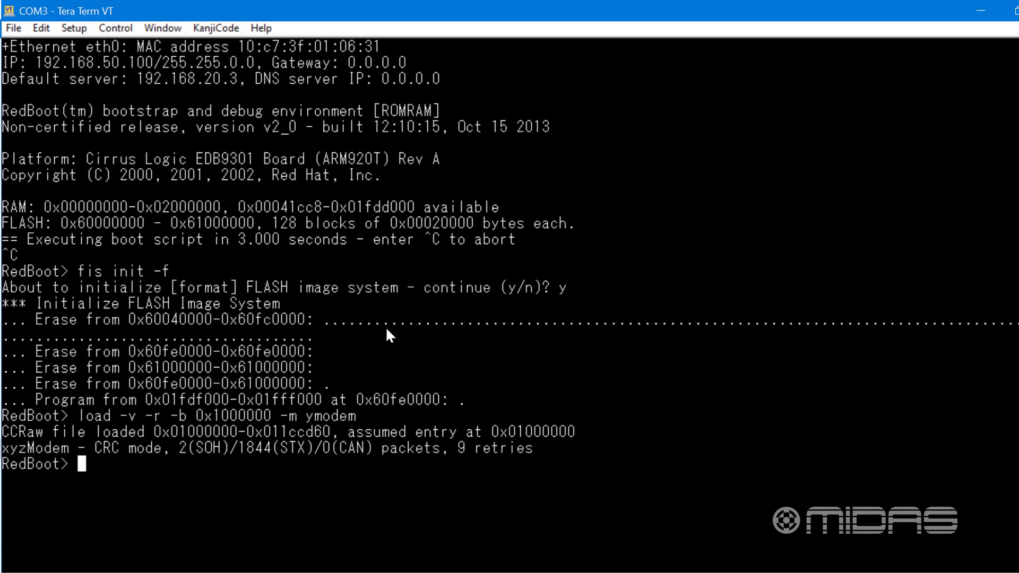
# Write the loaded image to flash as ramdisk with "fis create -b 0x1000000 -l 3000000 ramdisk"
pyautogui.write('fis crea')
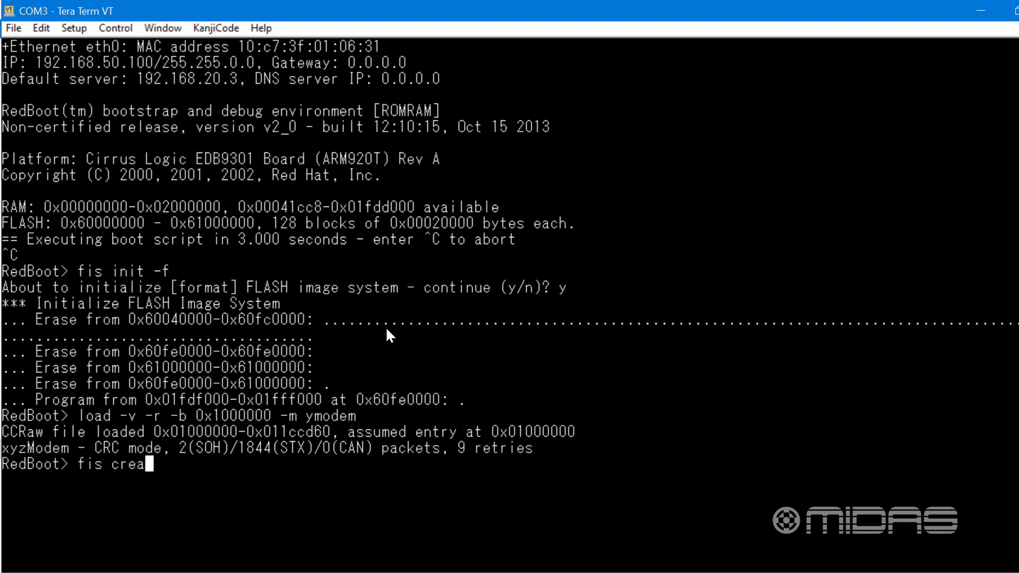
pyautogui.write('te -b 0x')
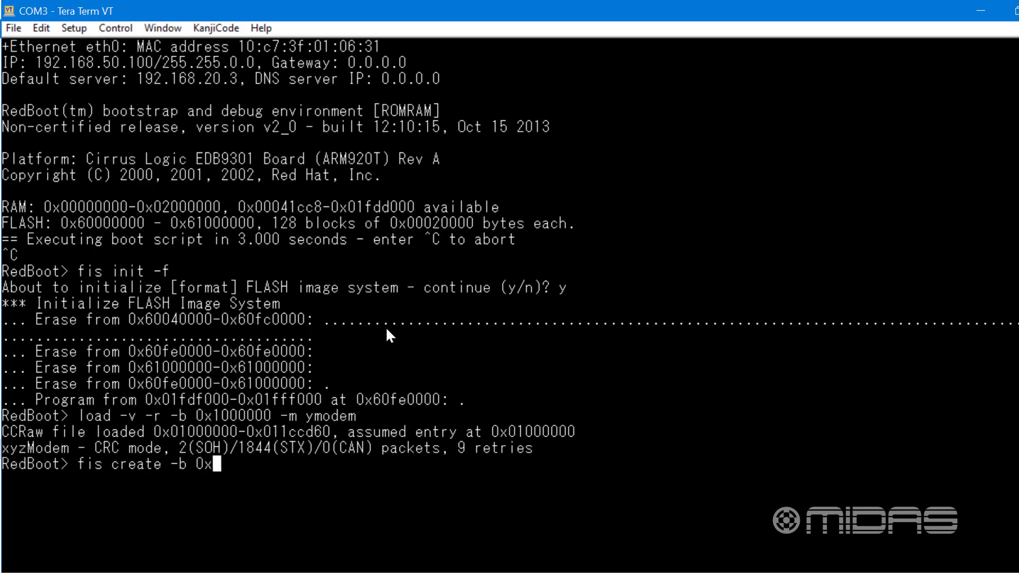
pyautogui.write('1000000 ')
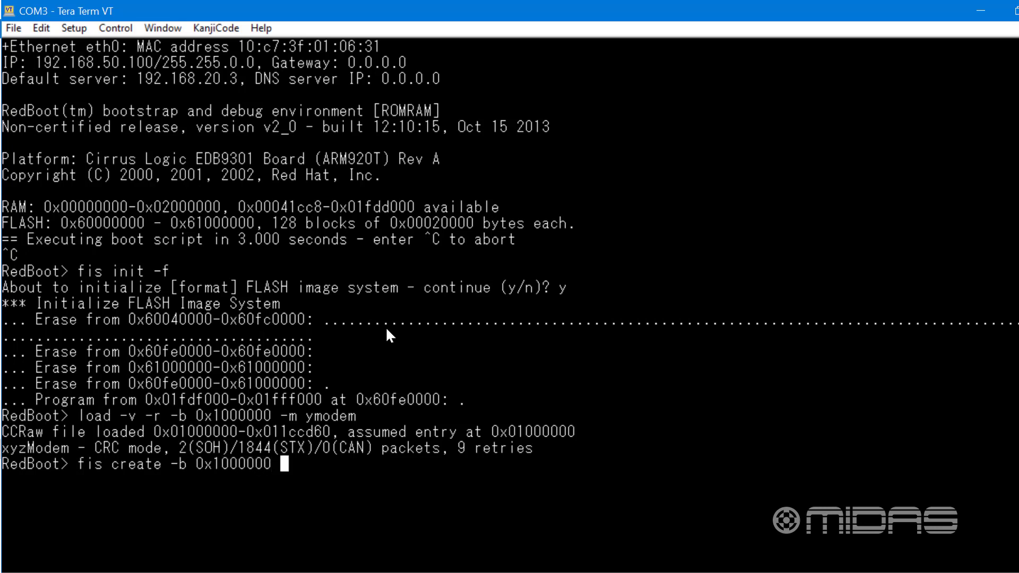
pyautogui.write('-l 300')
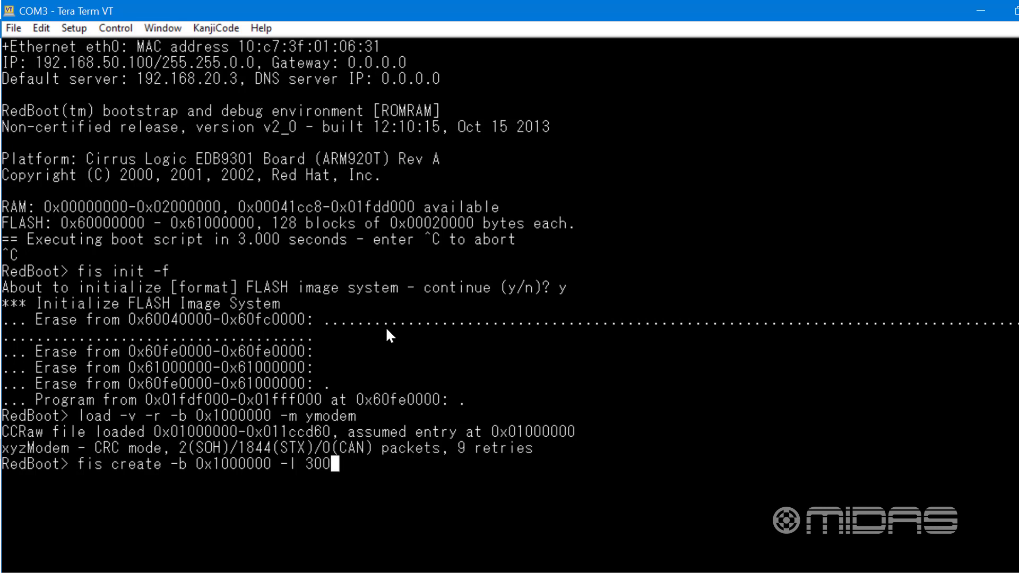
pyautogui.write('0')
pyautogui.write('00')
pyautogui.write('0')
pyautogui.write(' ra')
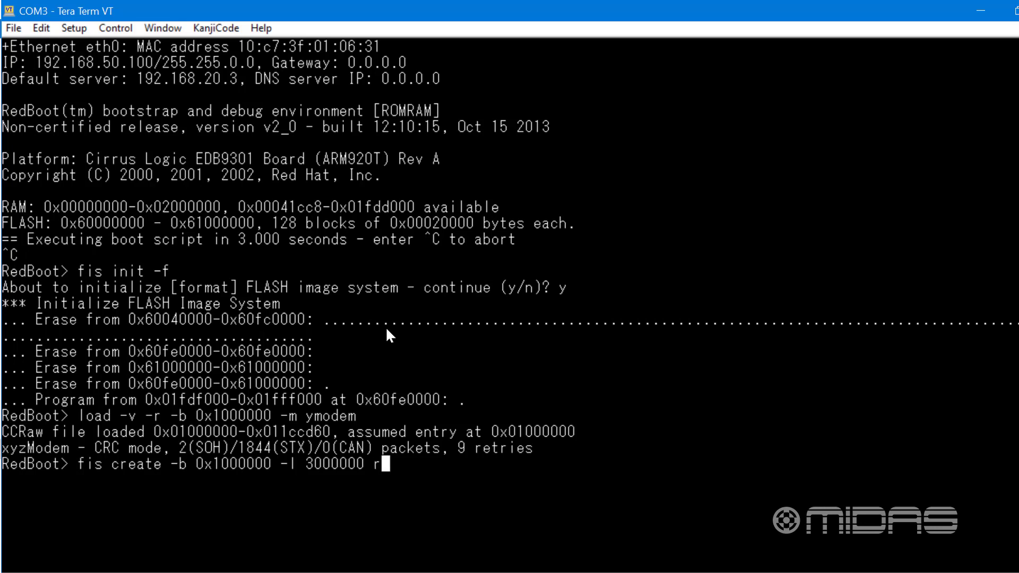
pyautogui.write('mdisk')
pyautogui.press('Return')
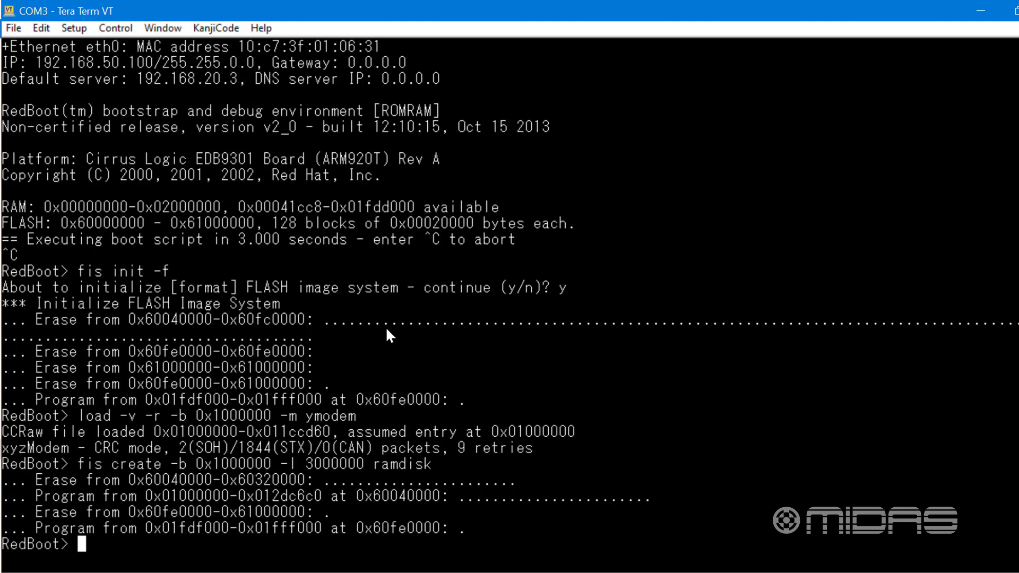
# Start another YMODEM load into memory at the RedBoot prompt with "load -v -r -b 0x1000000 -m ymodem"
pyautogui.write('load -v -r')
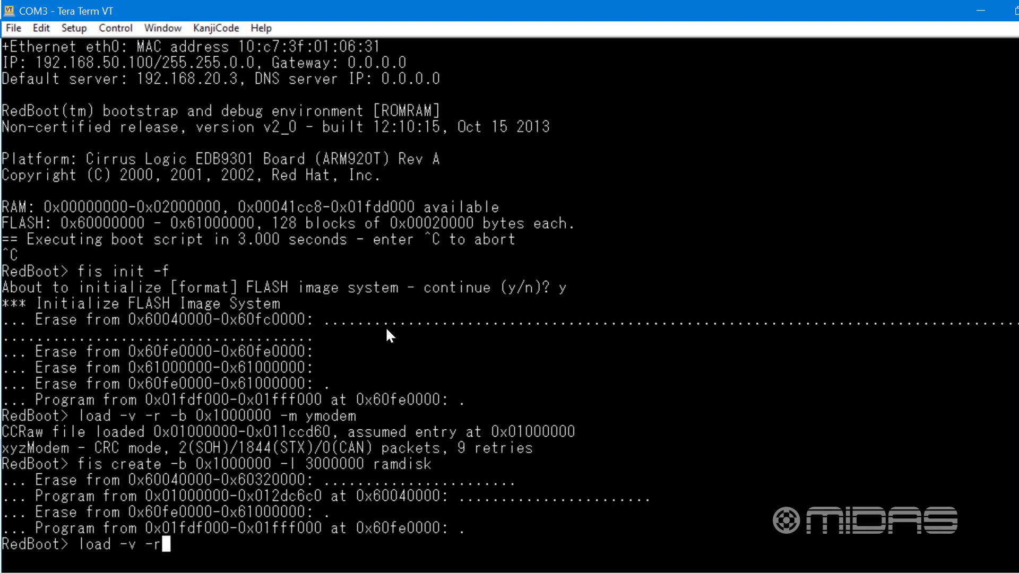
pyautogui.write(' -b 0x1')
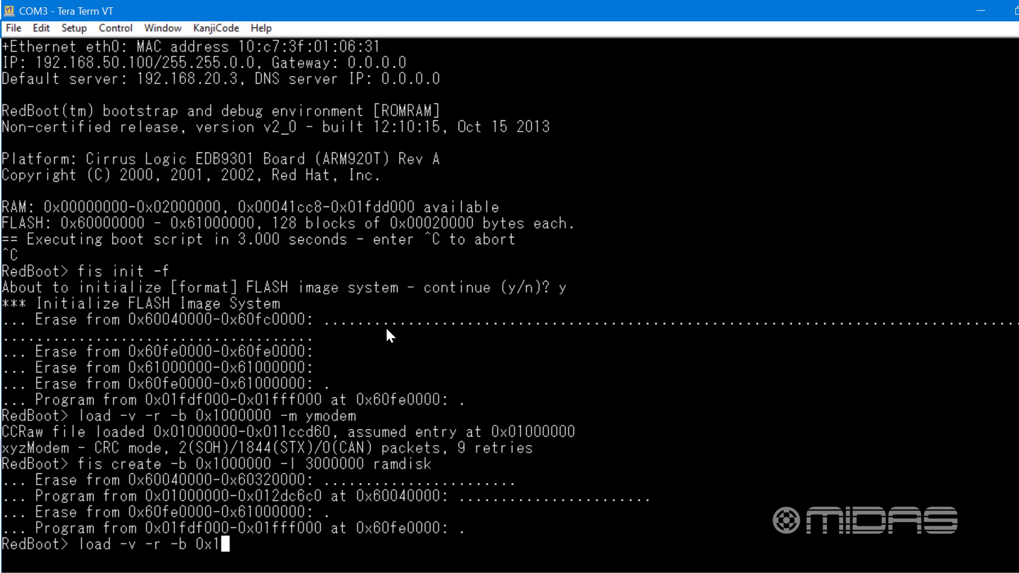
pyautogui.write('000000')
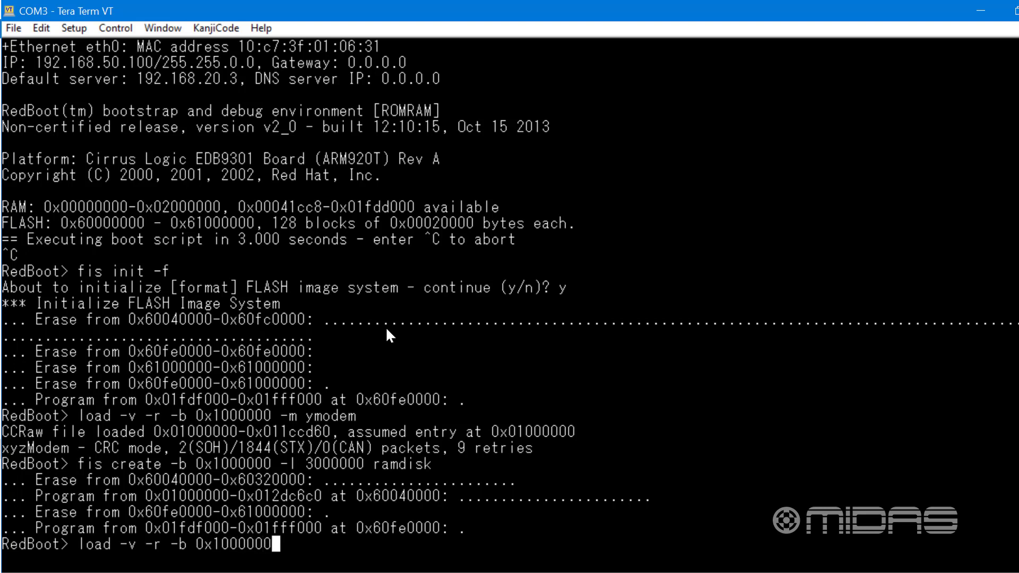
pyautogui.write(' -m ymo')
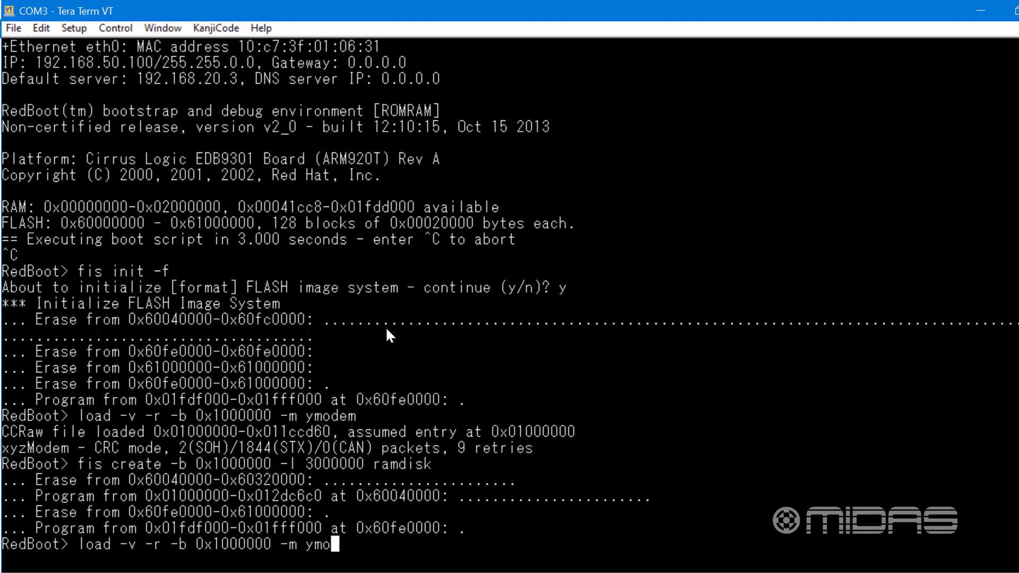
pyautogui.write('dem')
pyautogui.press('Return')
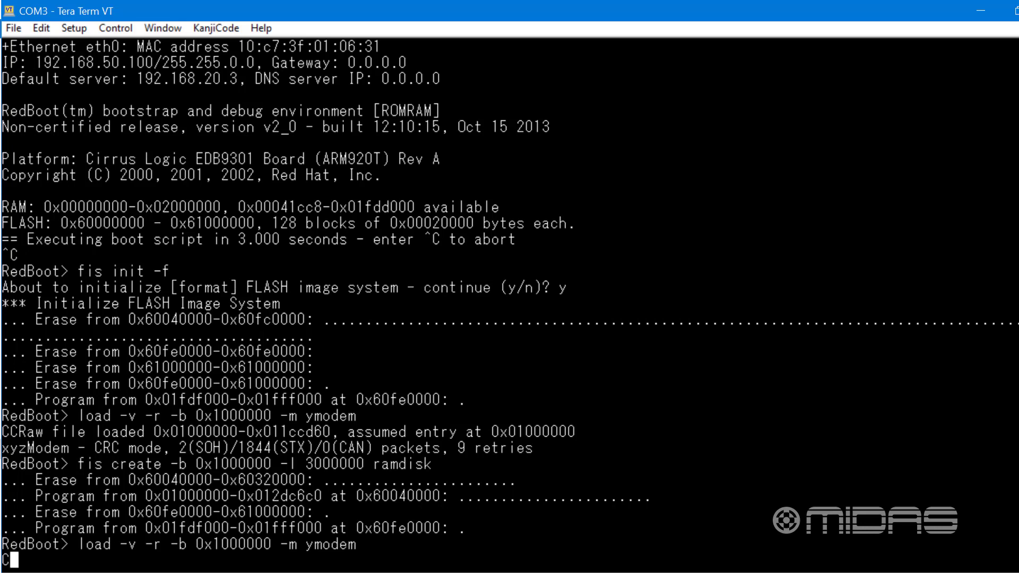
# Send the 9650apps disc image from the DN9650 folder over YMODEM
pyautogui.click(8, 21)
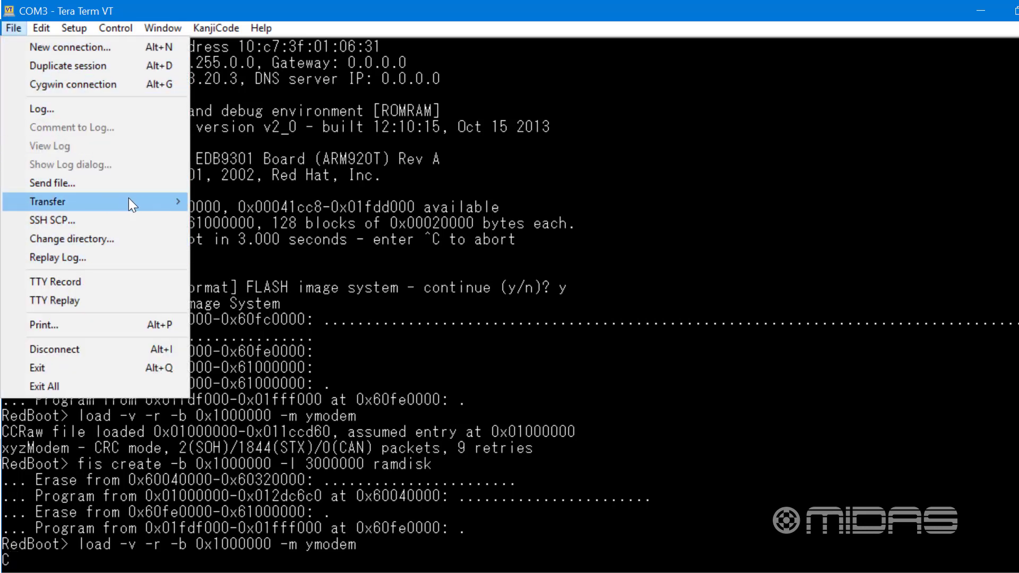
pyautogui.moveTo(176, 199)
pyautogui.moveTo(264, 243)
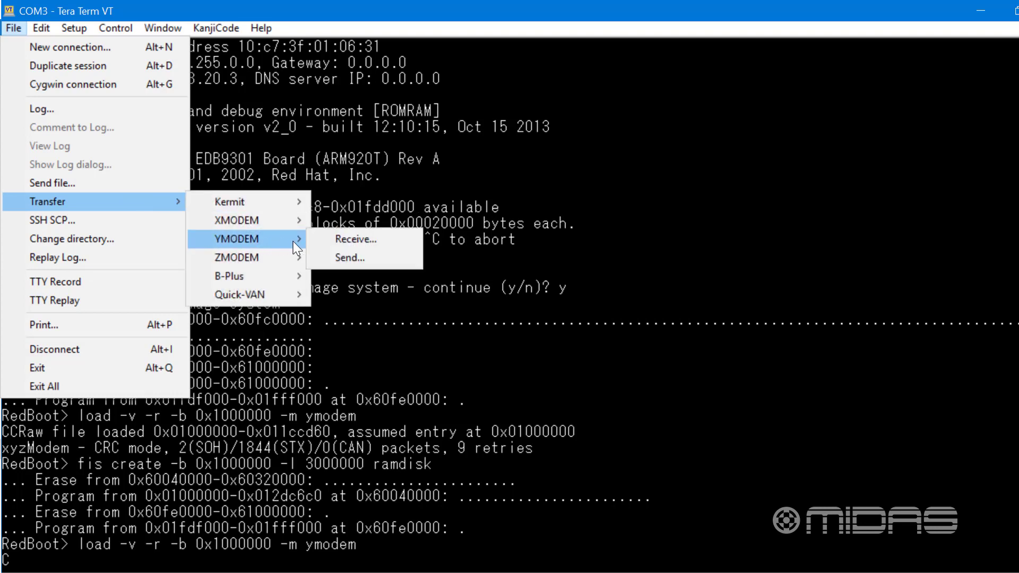
pyautogui.click(344, 257)
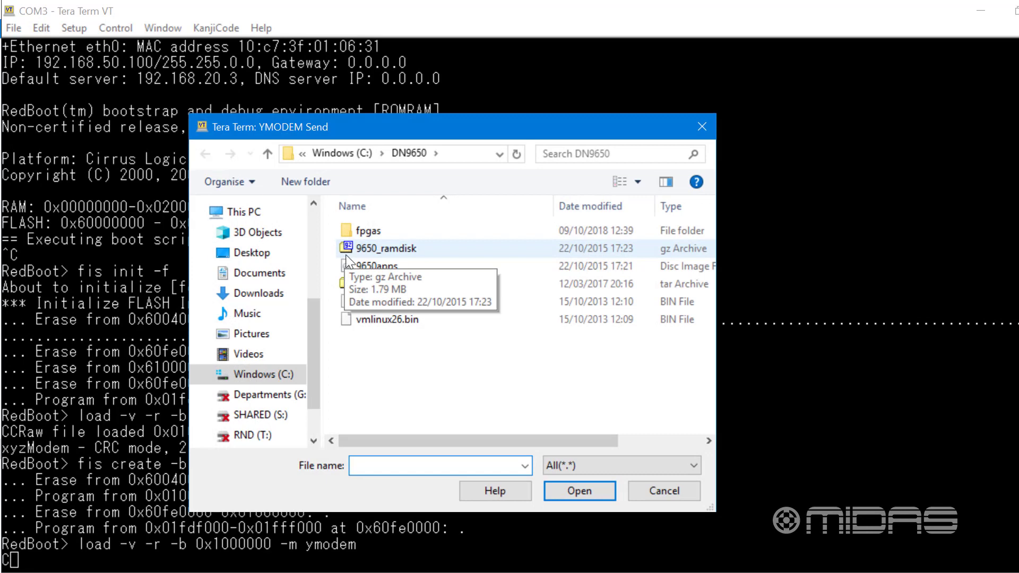
pyautogui.click(379, 267)
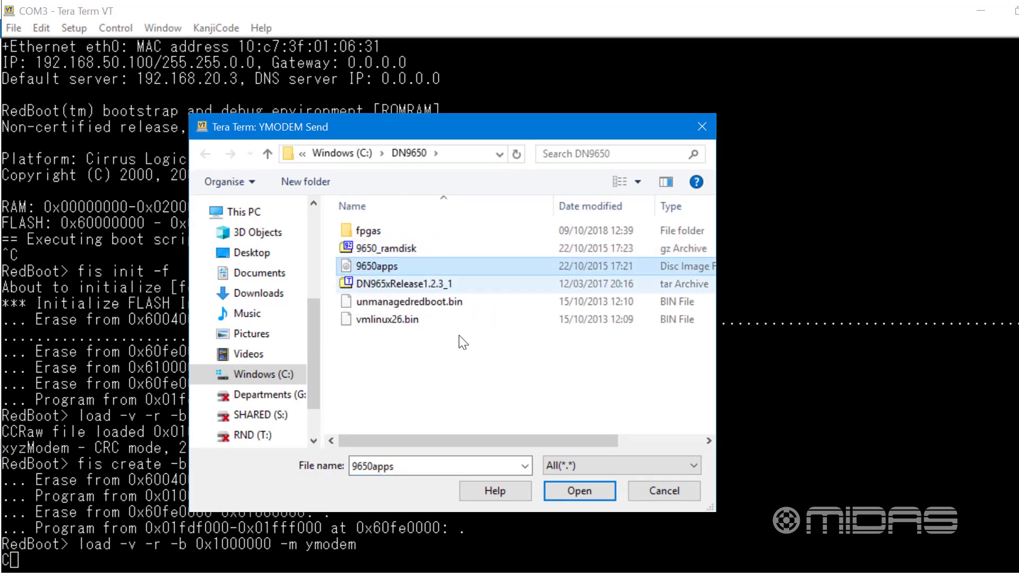
pyautogui.click(564, 488)
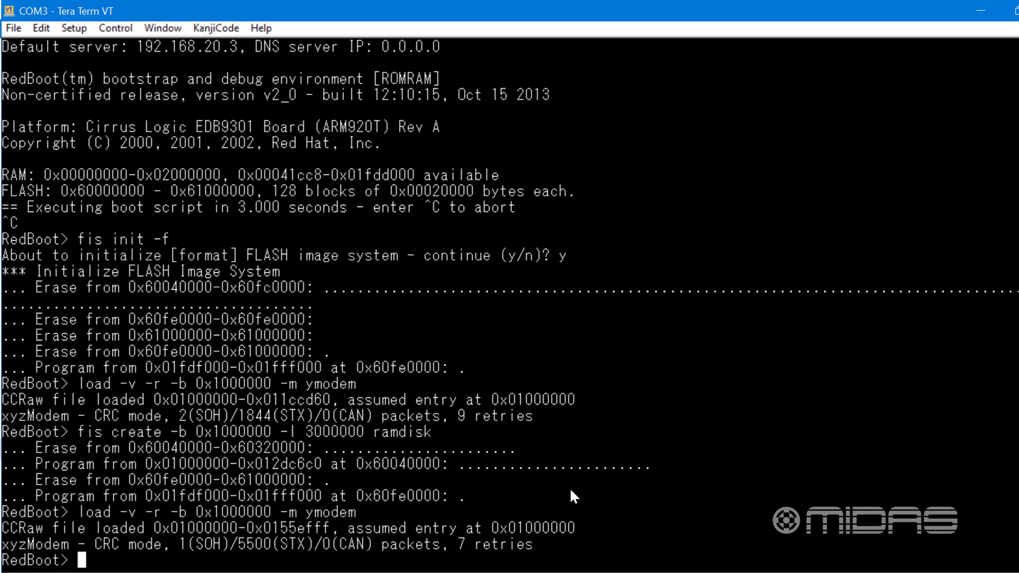
# Write the loaded image to flash as apps with "fis create -b 0x1000000 -l 8000000 apps"
pyautogui.write('fis create')
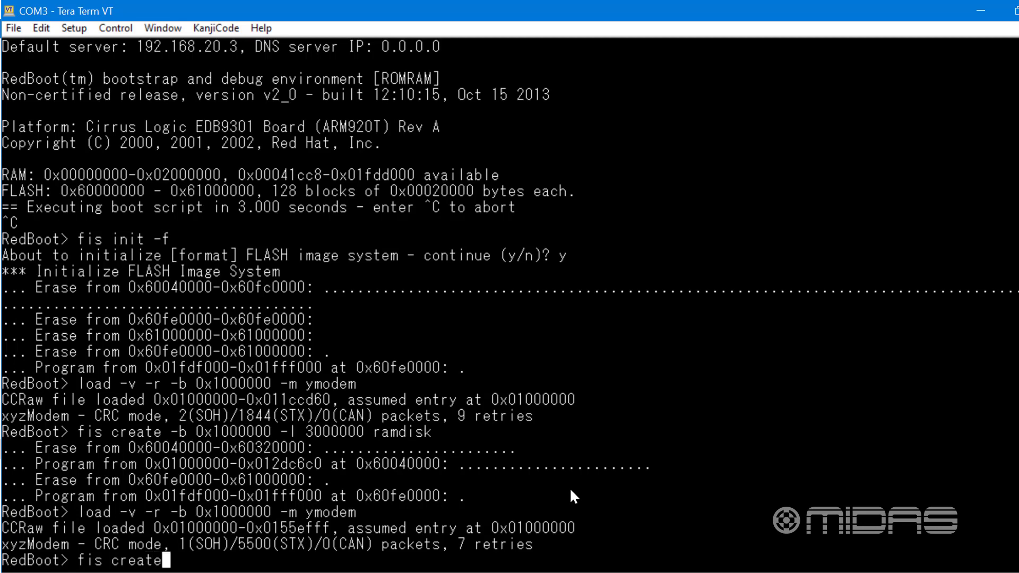
pyautogui.write(' -b 0x')
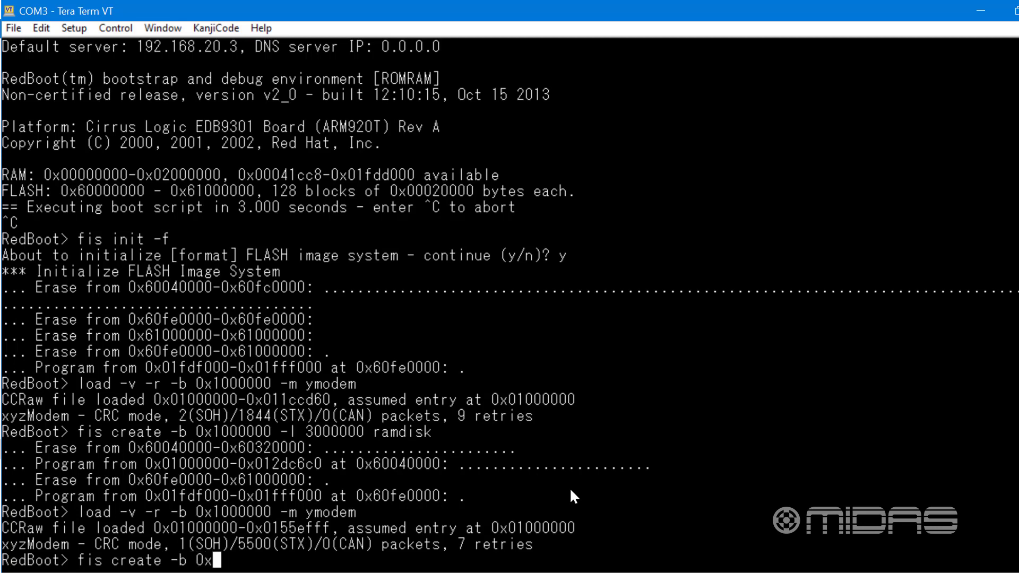
pyautogui.write('1000')
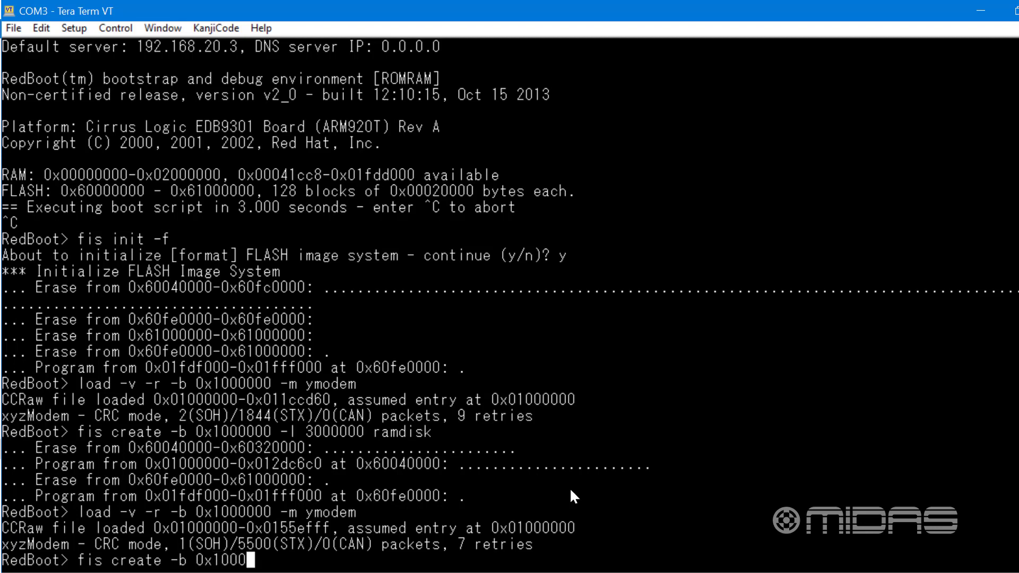
pyautogui.write('000 -l 8000')
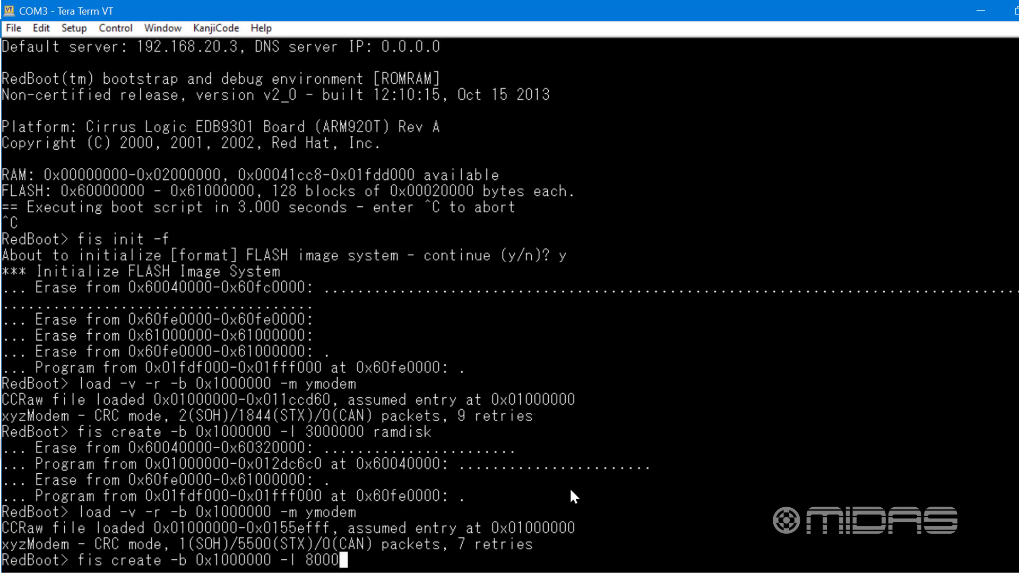
pyautogui.write('000 ap')
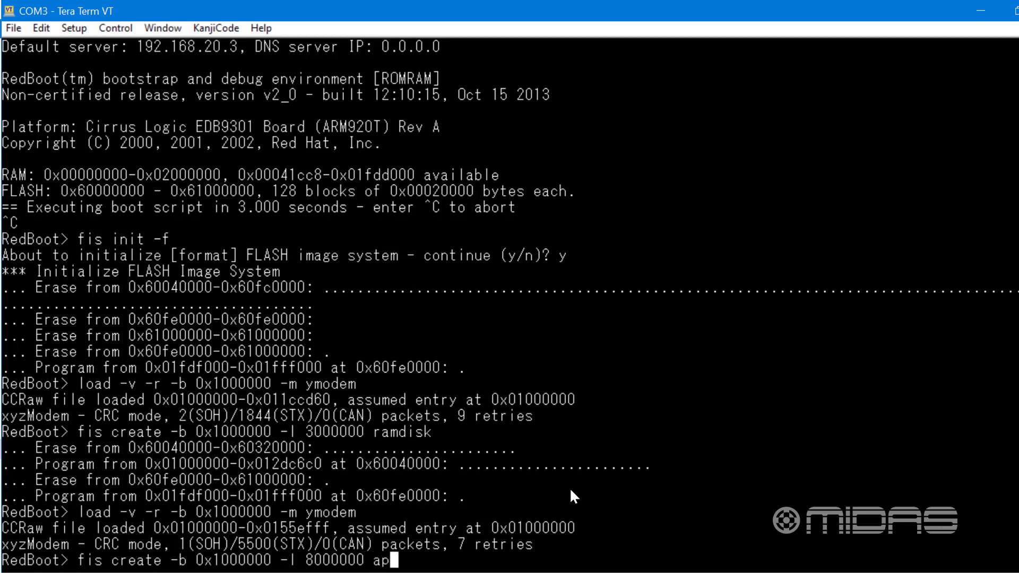
pyautogui.write('ps')
pyautogui.press('Return')
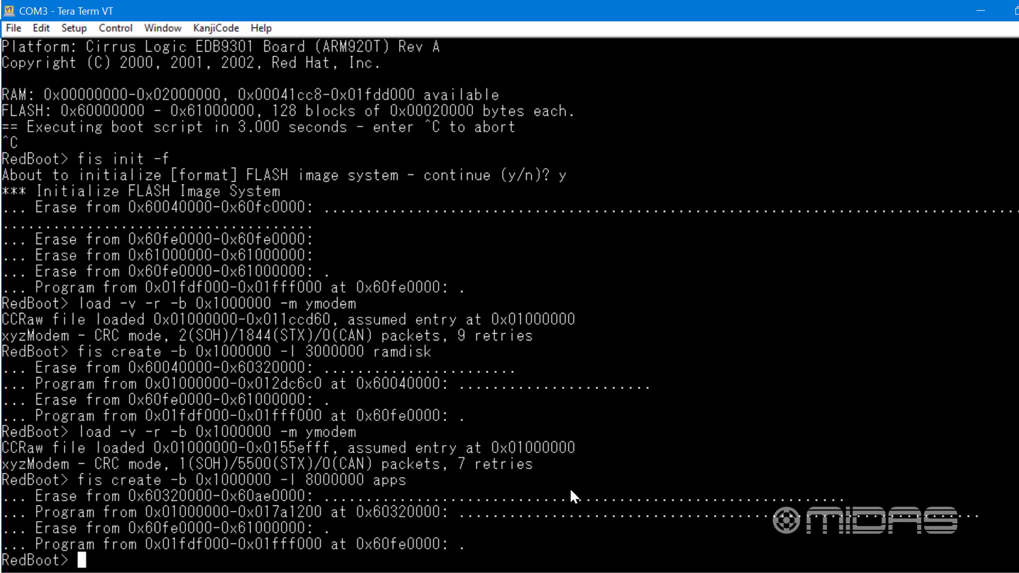
# Start a YMODEM load at memory address 0x218000 with "load -v -r -b 0x218000 -m ymodem"
pyautogui.write('load -v')
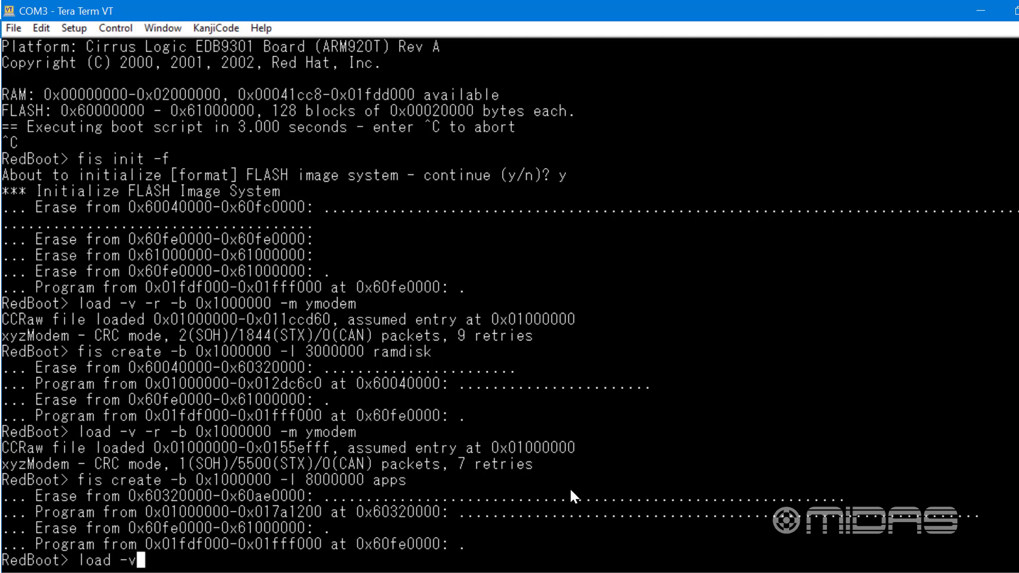
pyautogui.write(' -r -b 0')
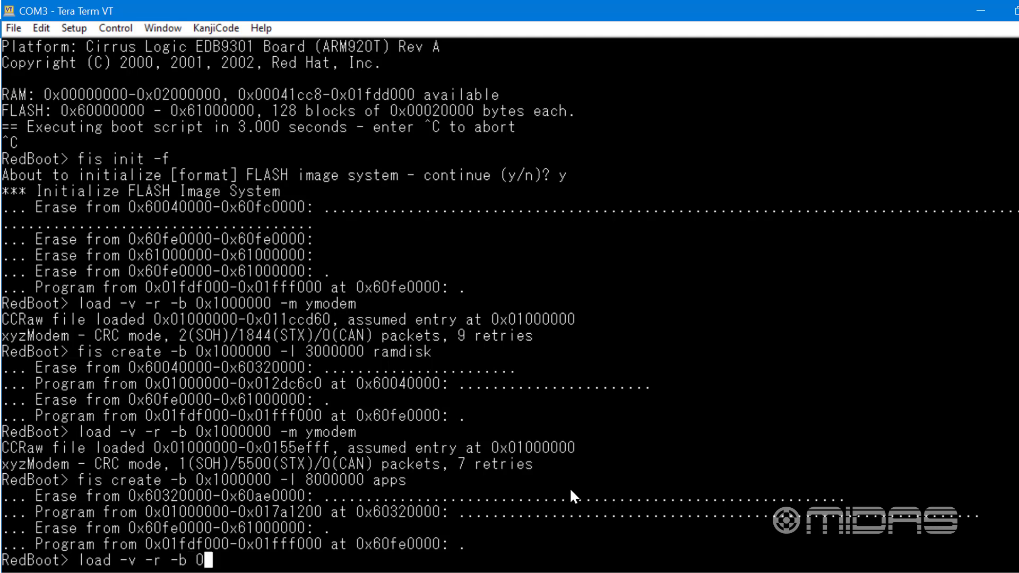
pyautogui.write('x218000 -')
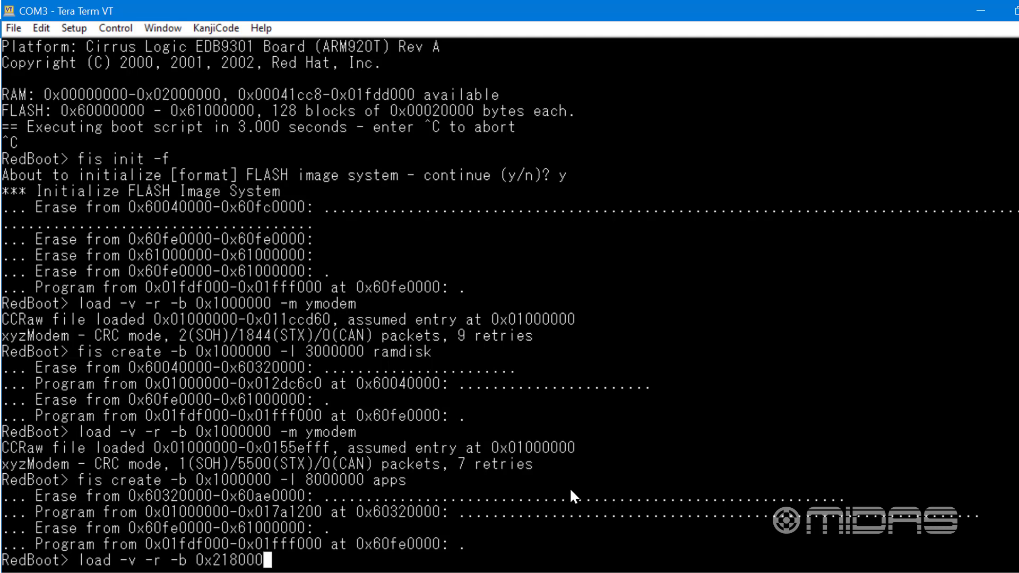
pyautogui.write('m ymode')
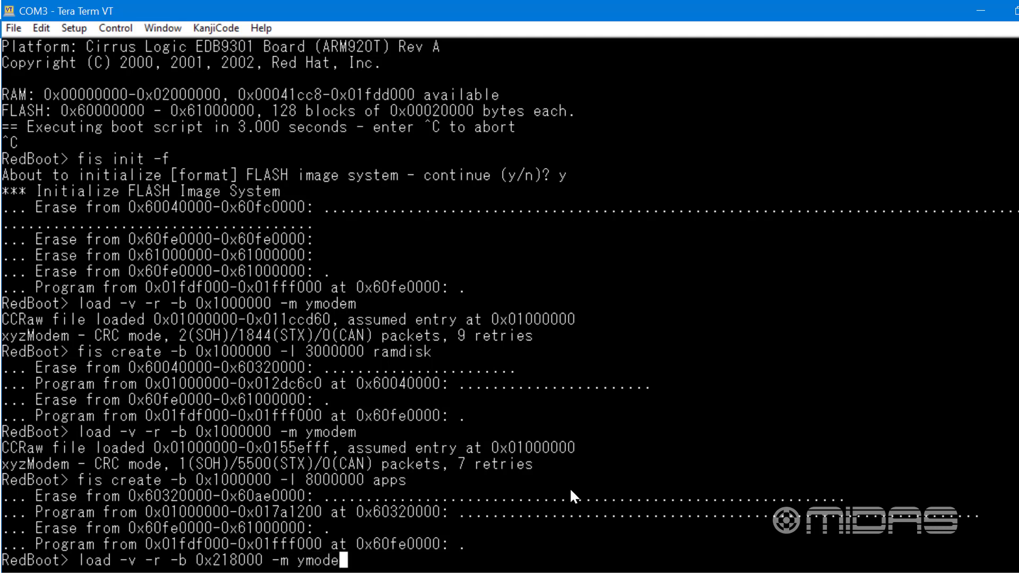
pyautogui.write('m')
pyautogui.press('Return')
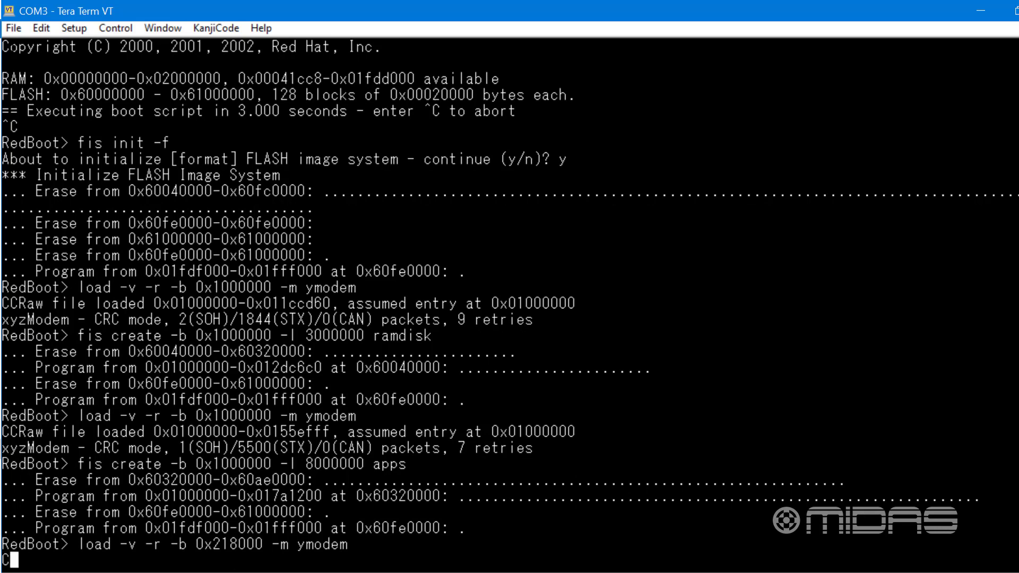
# Send the vmlinux26.bin file from the DN9650 folder over YMODEM
pyautogui.click(11, 28)
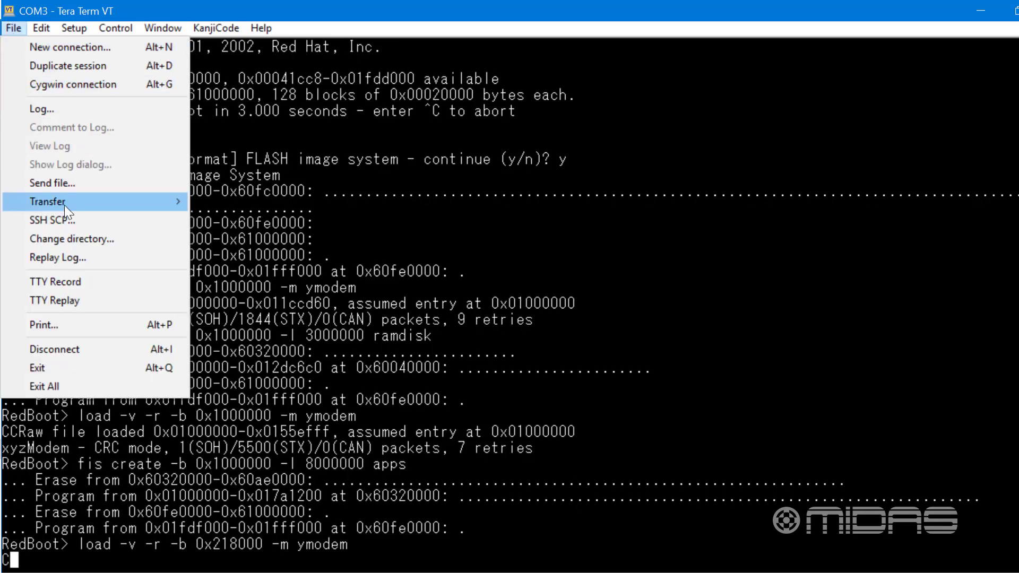
pyautogui.moveTo(166, 206)
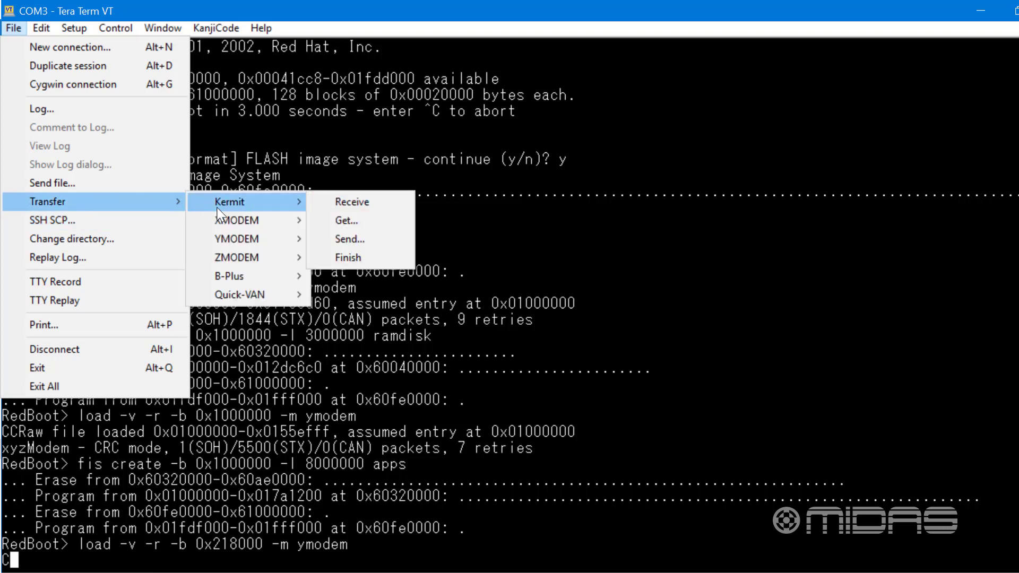
pyautogui.moveTo(303, 237)
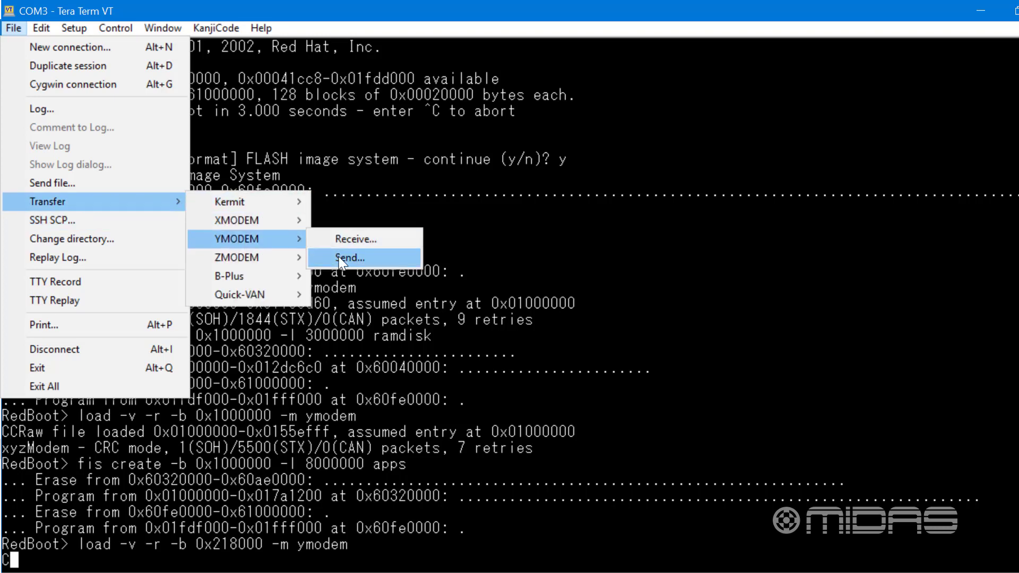
pyautogui.press('Return')
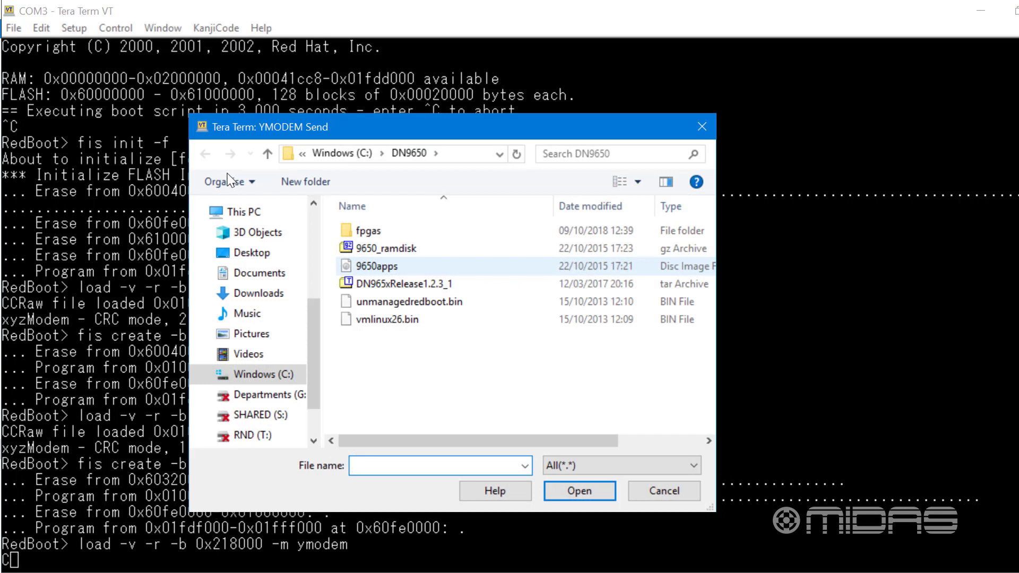
pyautogui.click(367, 320)
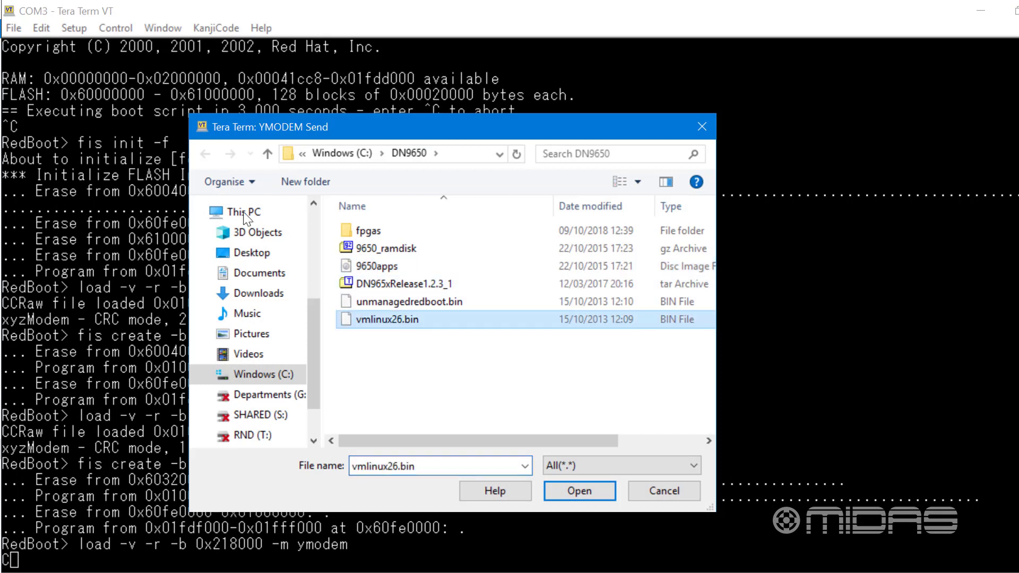
pyautogui.click(585, 489)
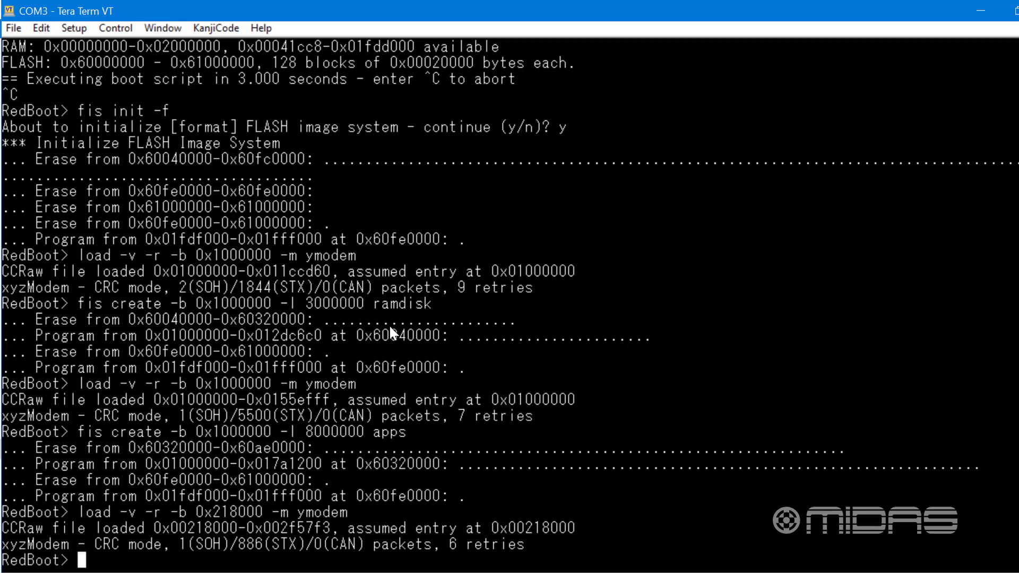
# Write the loaded kernel image to flash as vmlinux with "fis create -b 0x218000 -l 1007224 vmlinux"
pyautogui.write('fis creat')
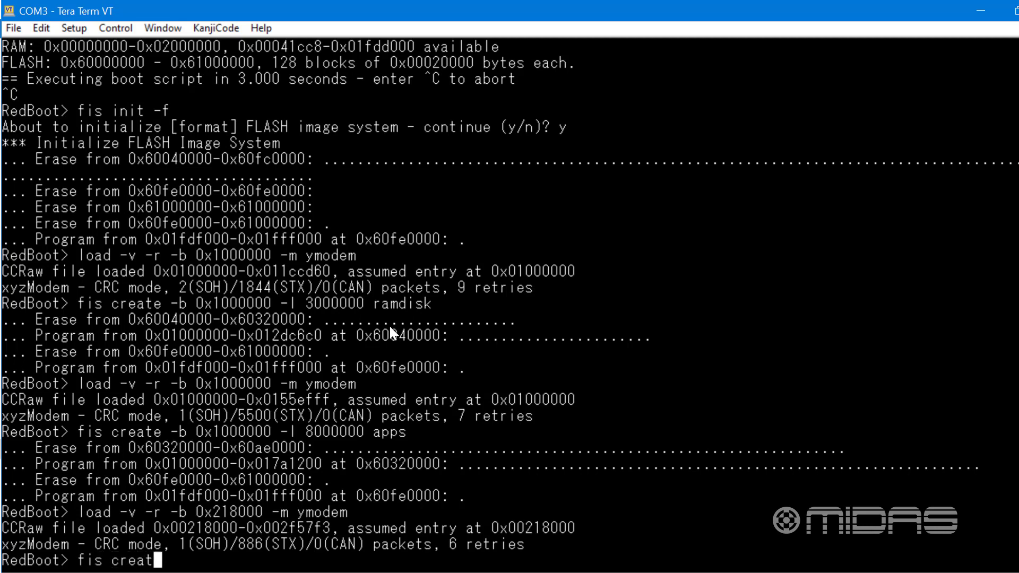
pyautogui.write('e -b 0x')
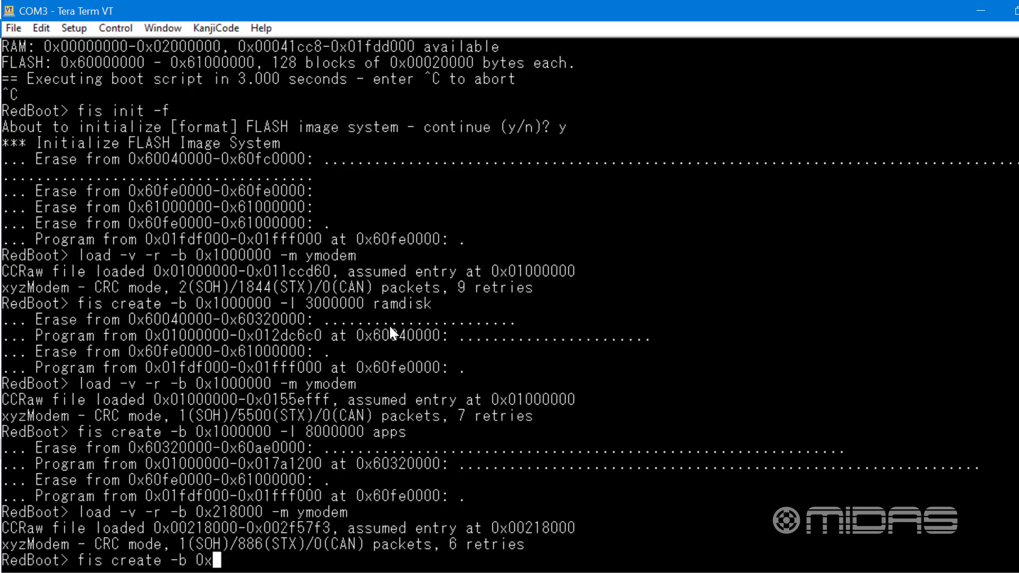
pyautogui.write('218000')
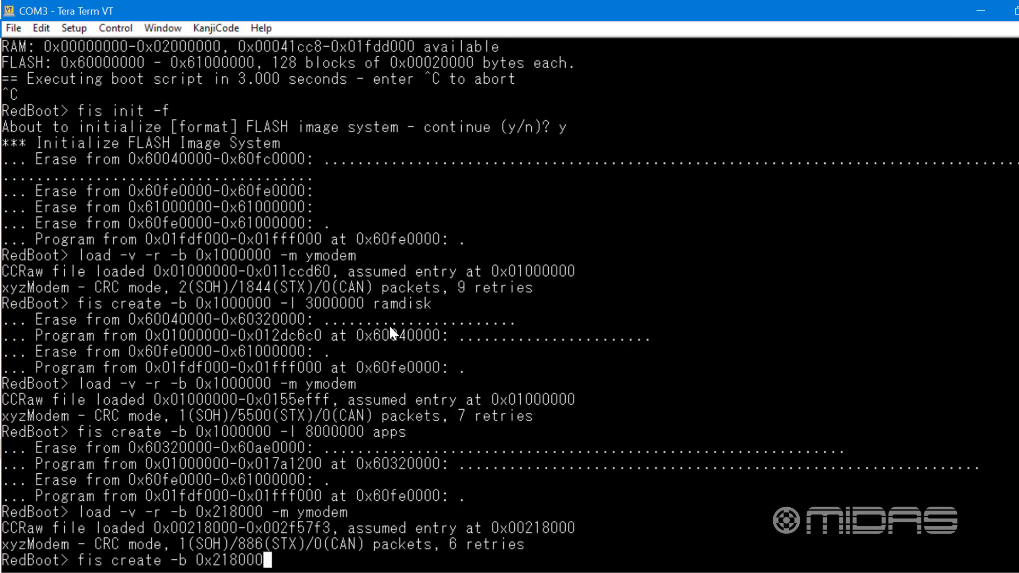
pyautogui.write(' -l 1007')
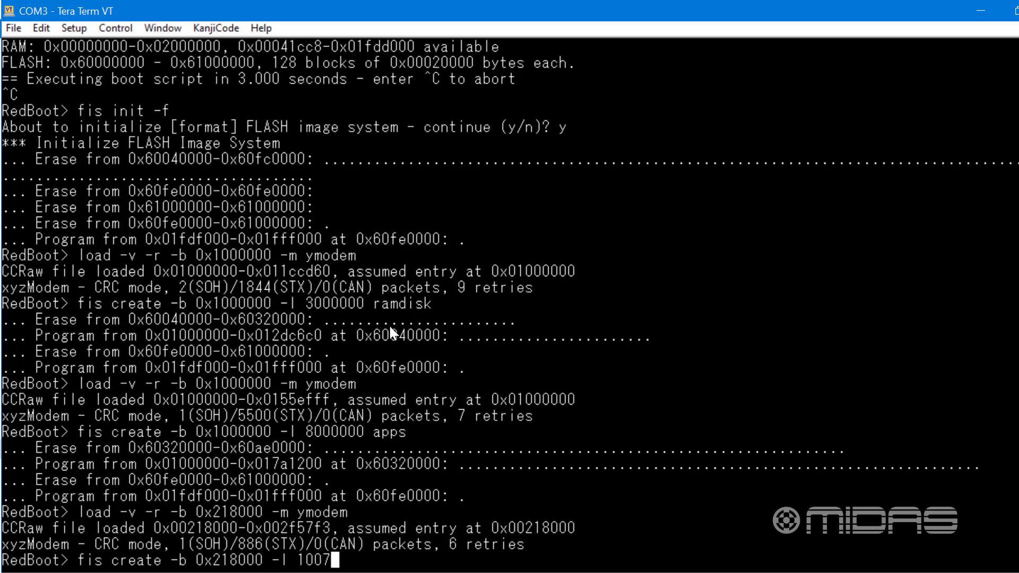
pyautogui.write('224 vmlinu')
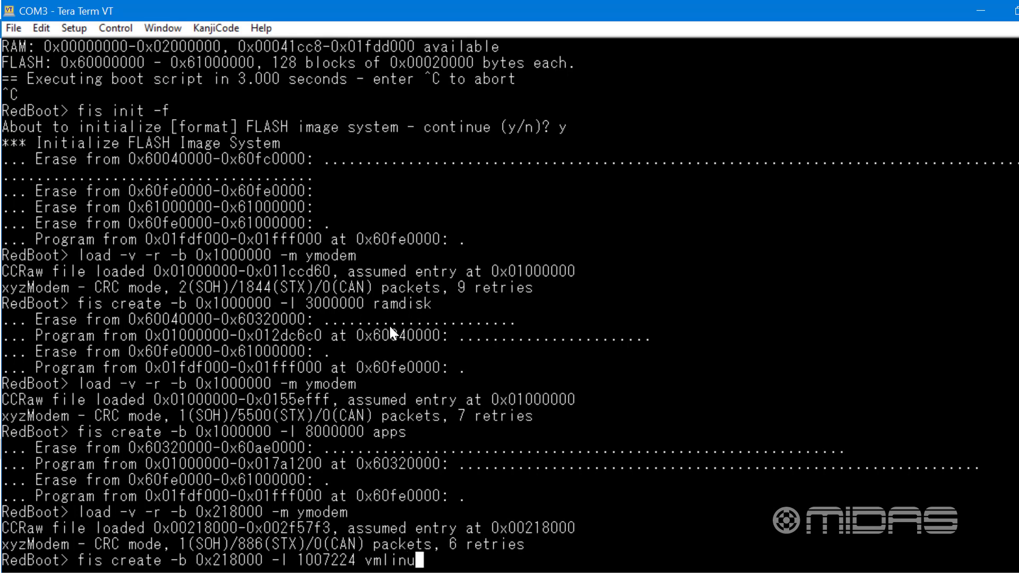
pyautogui.write('x')
pyautogui.press('Return')
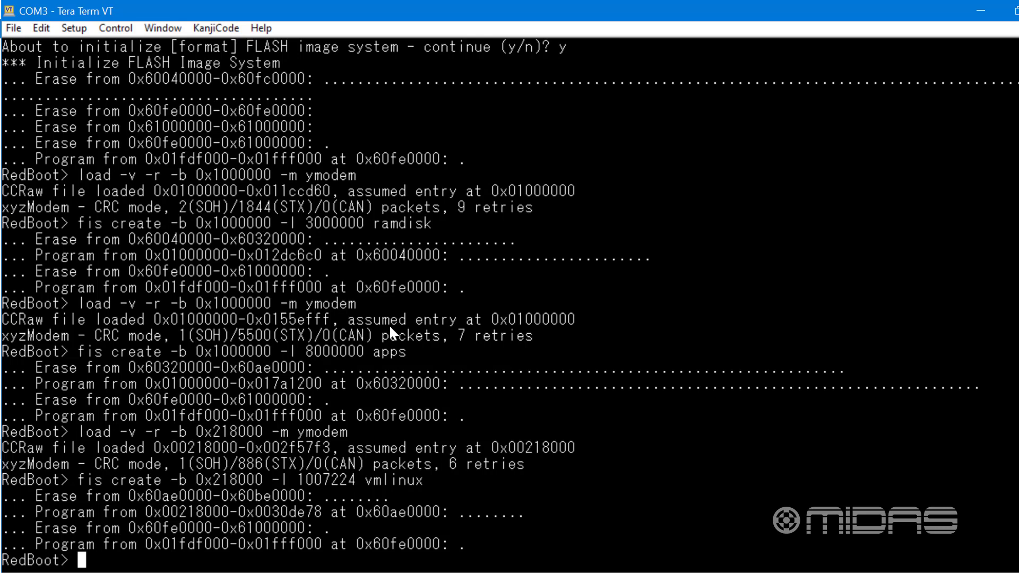
# Start a YMODEM load at memory address 0x1000000 with "load -v -r -b 0x1000000 -m ymodem"
pyautogui.write('load -v -')
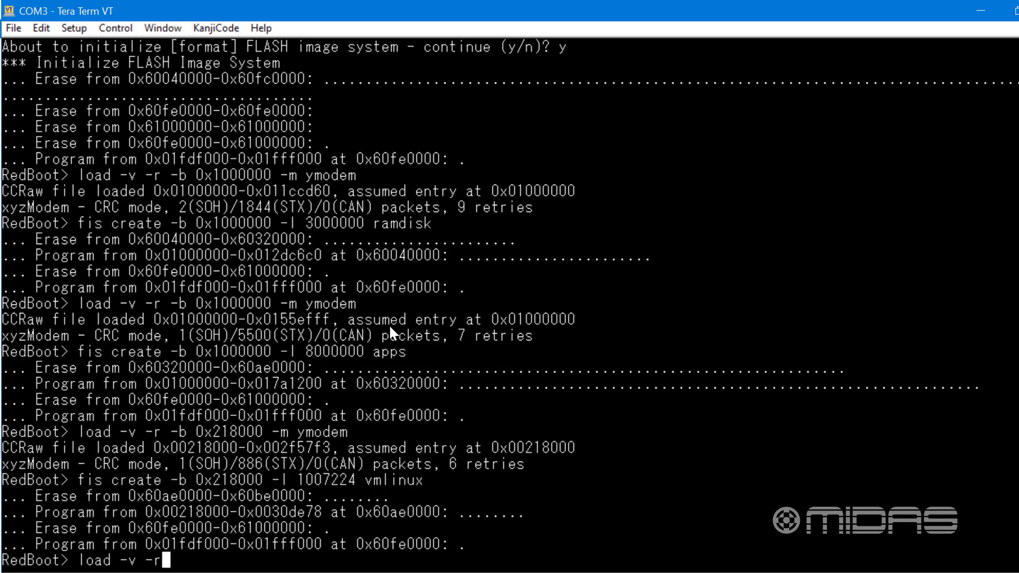
pyautogui.write('r -b 0x')
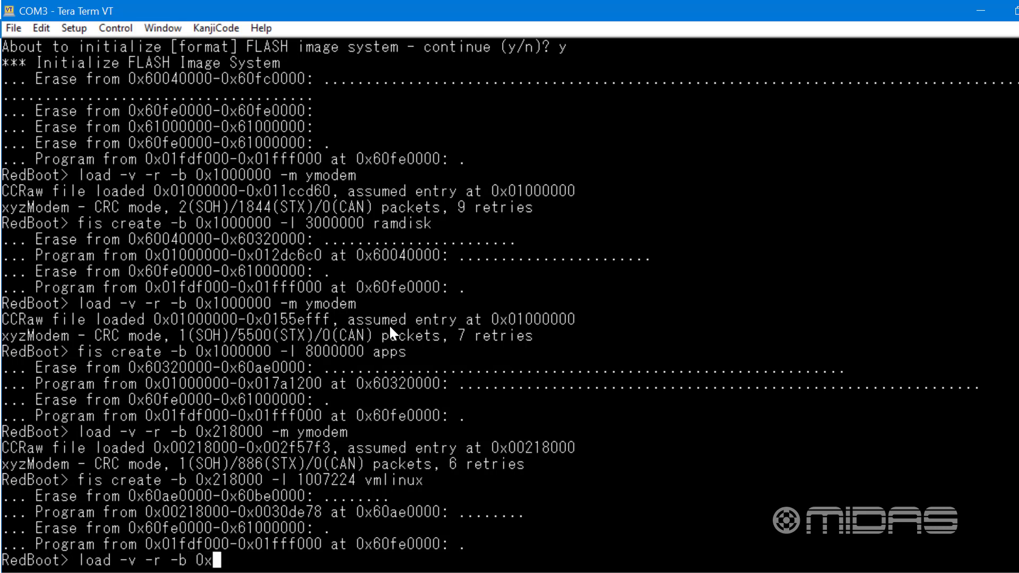
pyautogui.write('100000')
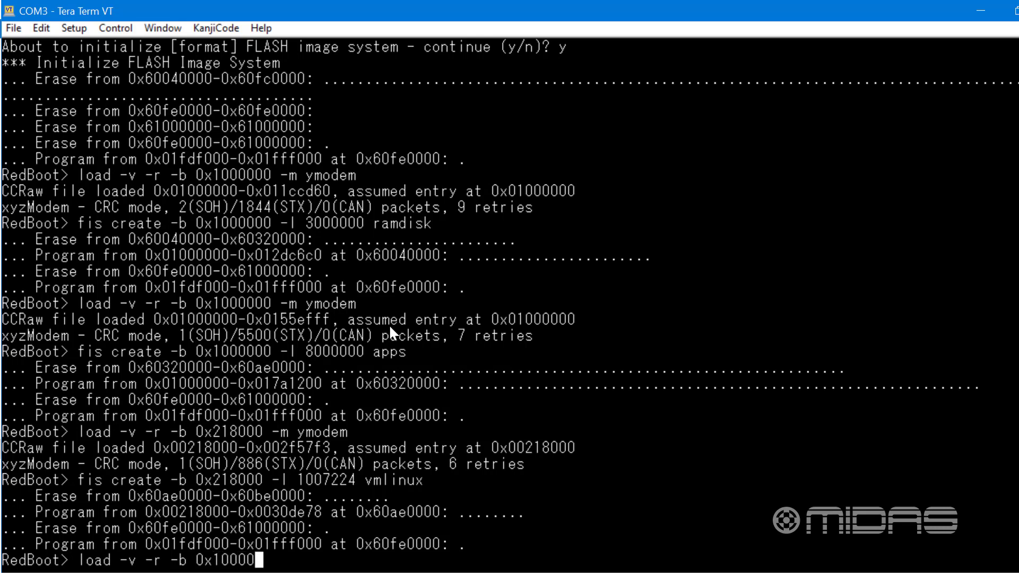
pyautogui.write('00 -m ymo')
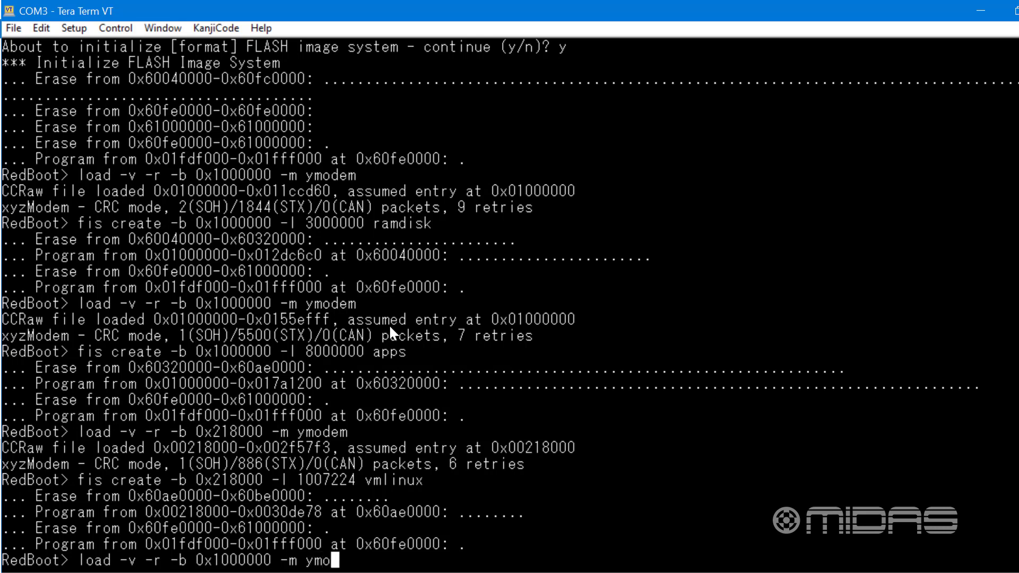
pyautogui.write('dem')
pyautogui.press('Return')
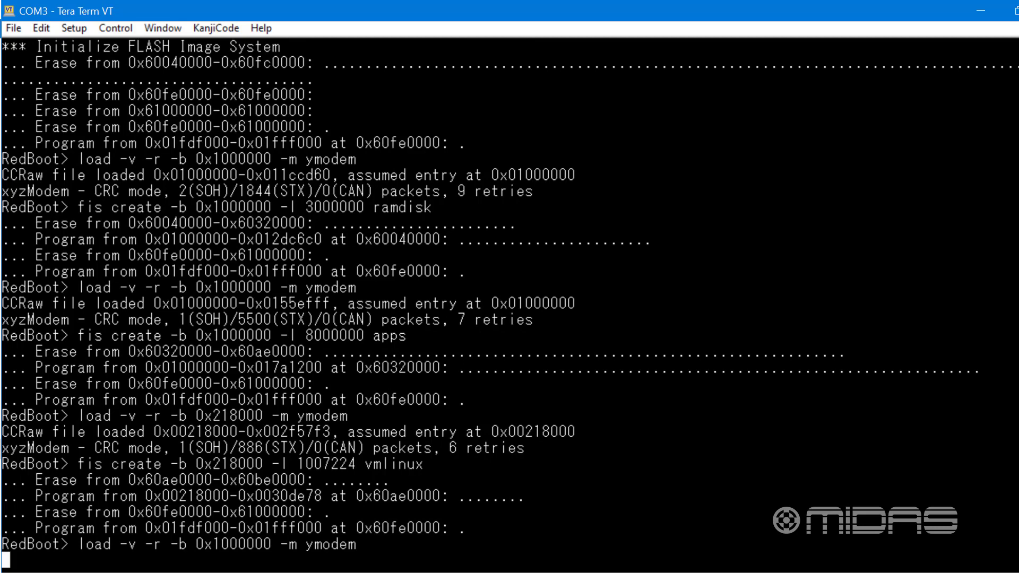
# Send the dn9650_bridge.bin file from the DN9650 fpgas folder over YMODEM
pyautogui.click(13, 27)
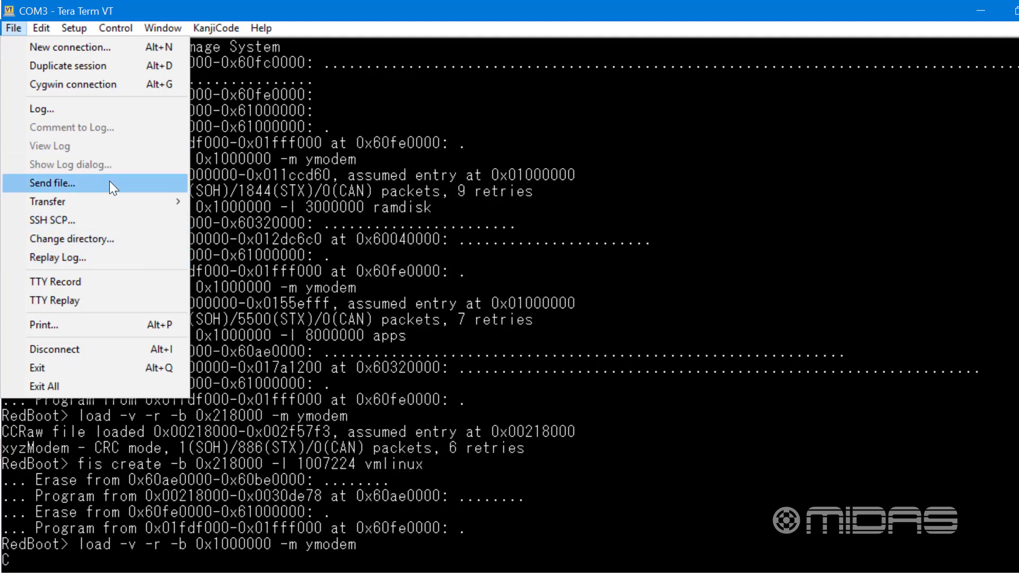
pyautogui.moveTo(175, 205)
pyautogui.moveTo(238, 232)
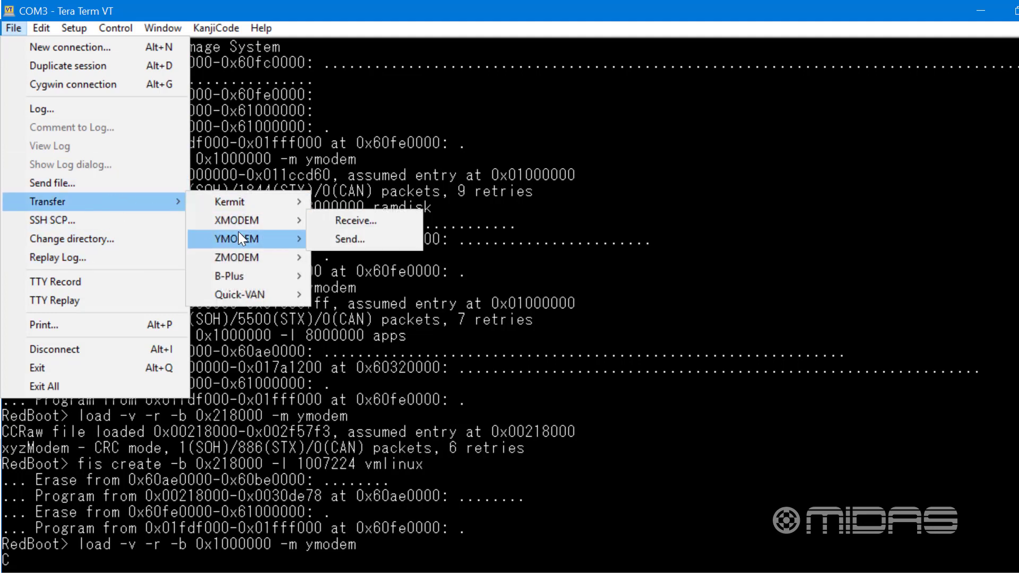
pyautogui.click(352, 255)
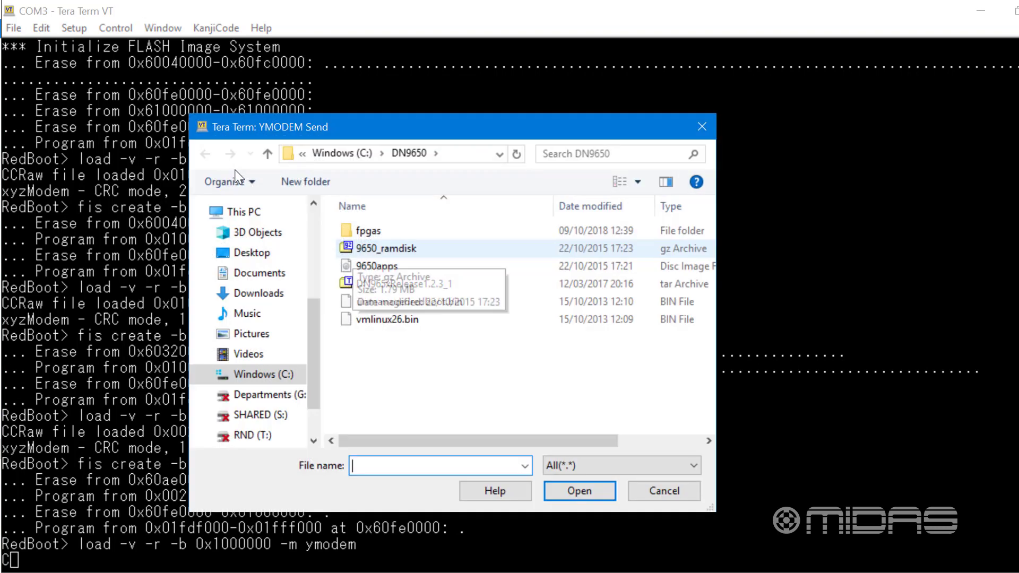
pyautogui.doubleClick(382, 231)
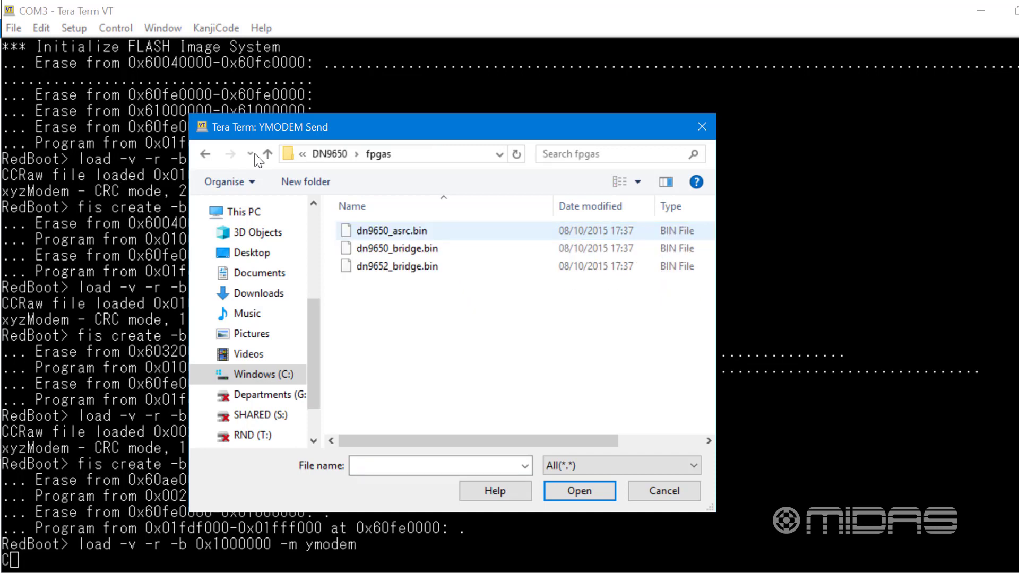
pyautogui.click(423, 249)
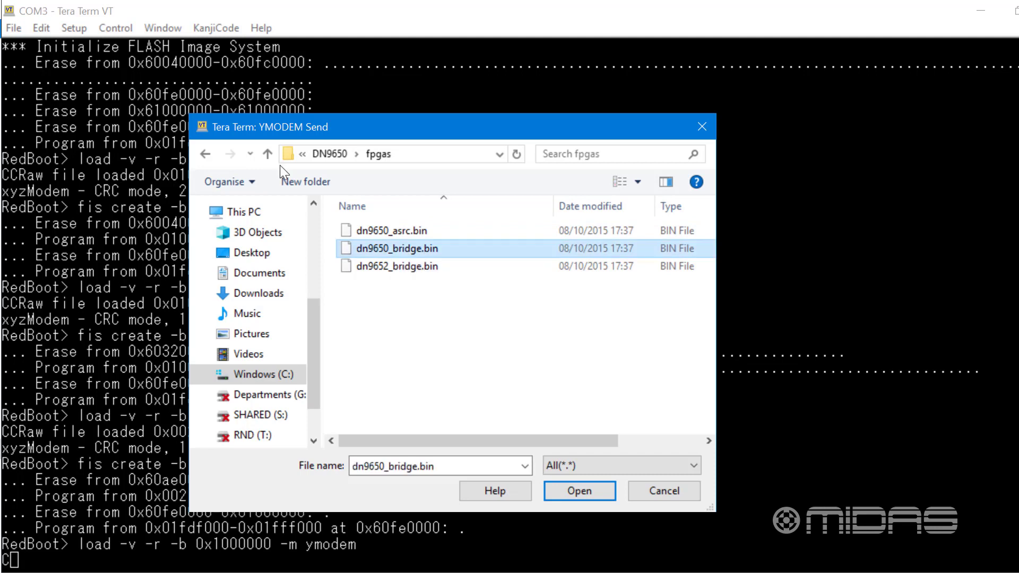
pyautogui.click(586, 490)
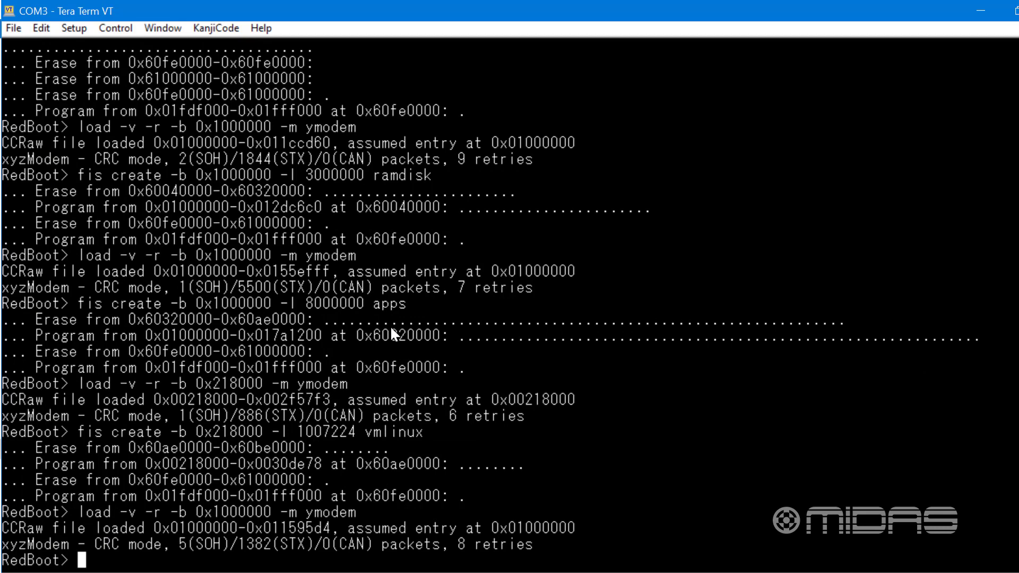
# Write the loaded bridge image to flash as fpga0 with "fis create -b 0x1000000 -l 1500000 fpga0"
pyautogui.write('fis create')
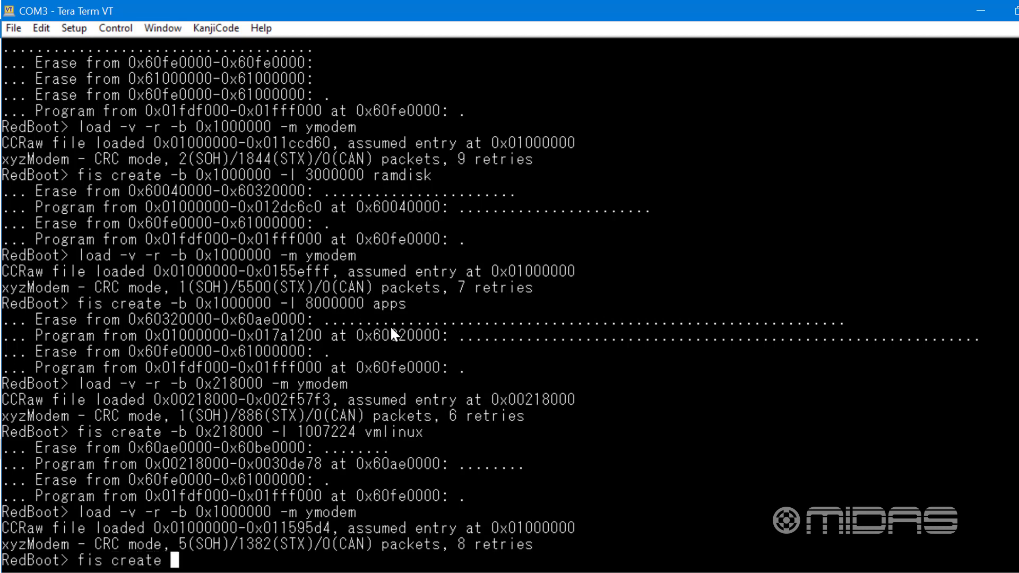
pyautogui.write(' -b 0x1')
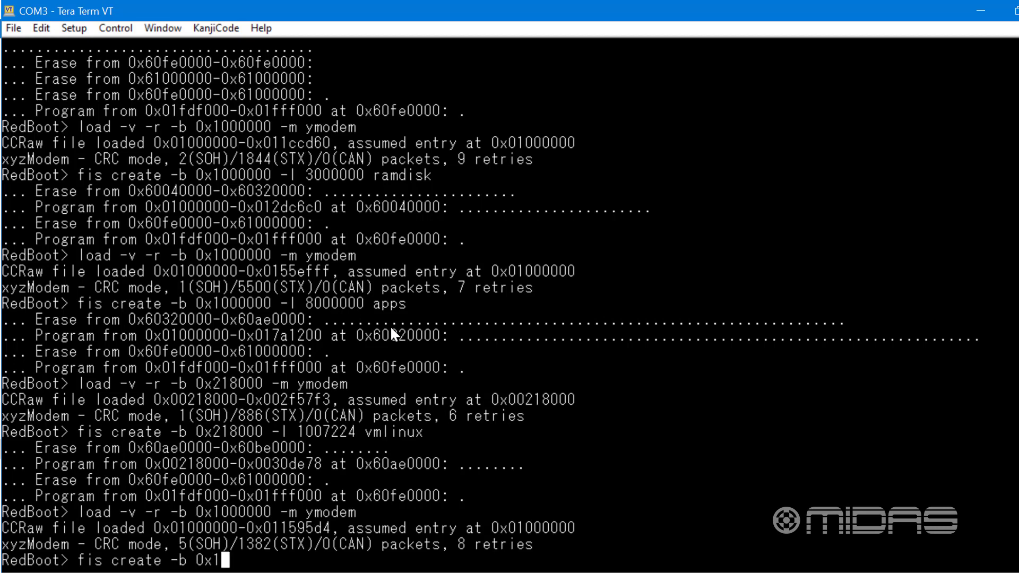
pyautogui.write('000000 ')
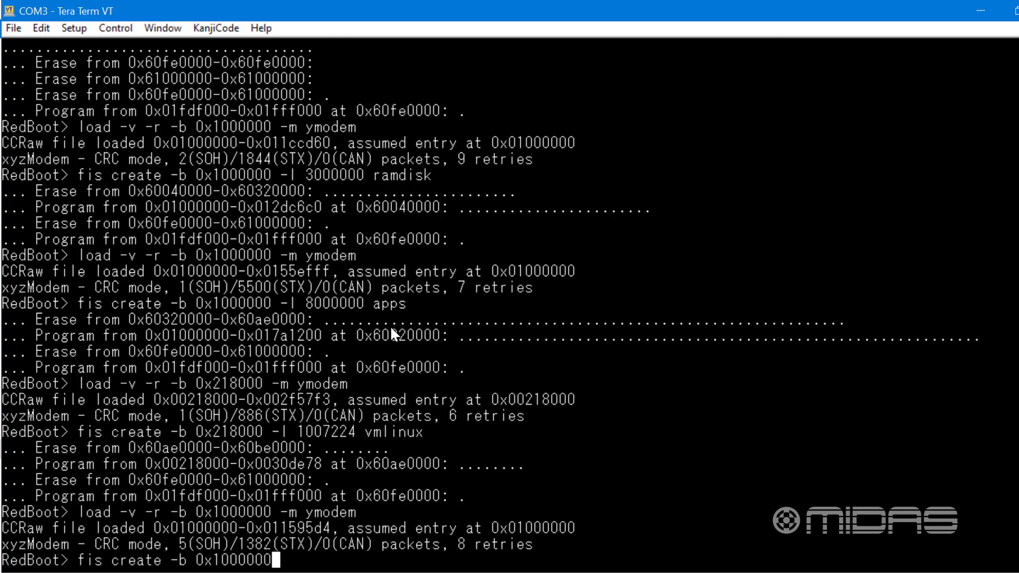
pyautogui.write('-l 15000')
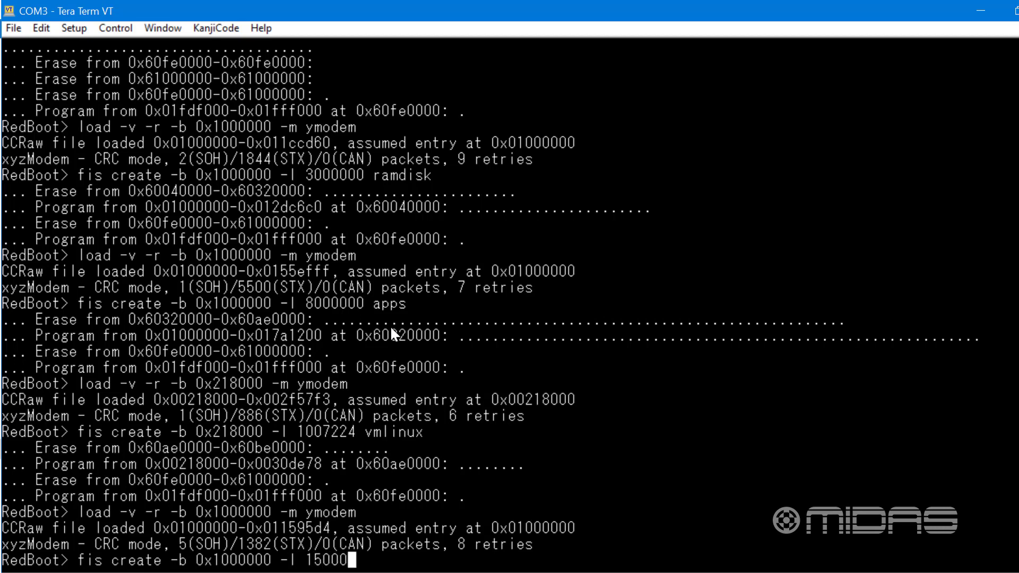
pyautogui.write('00 fpg')
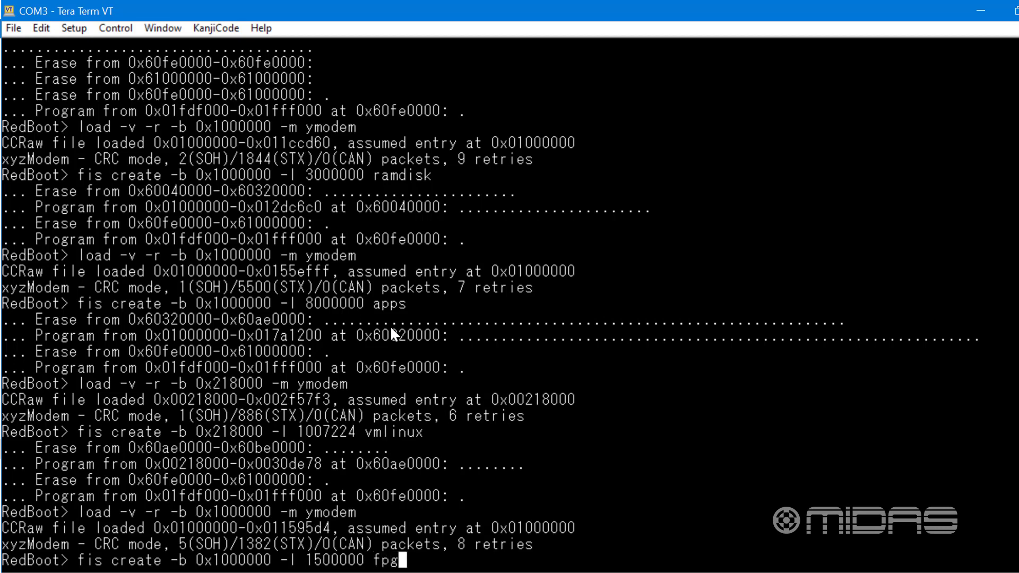
pyautogui.write('a0')
pyautogui.press('Return')
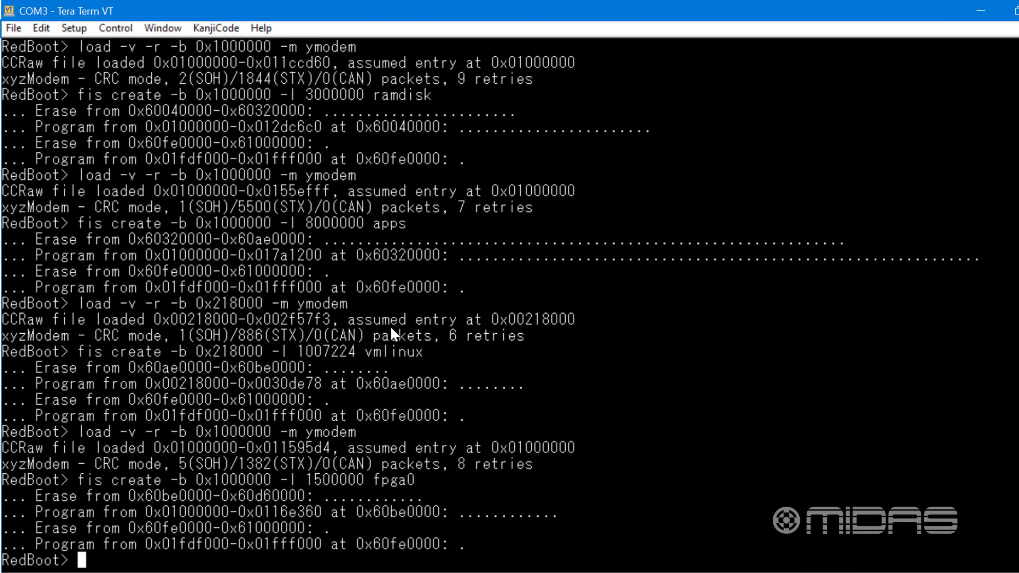
# Start another YMODEM load at memory address 0x1000000 with "load -v -r -b 0x1000000 -m ymodem"
pyautogui.write('load -v -r -b')
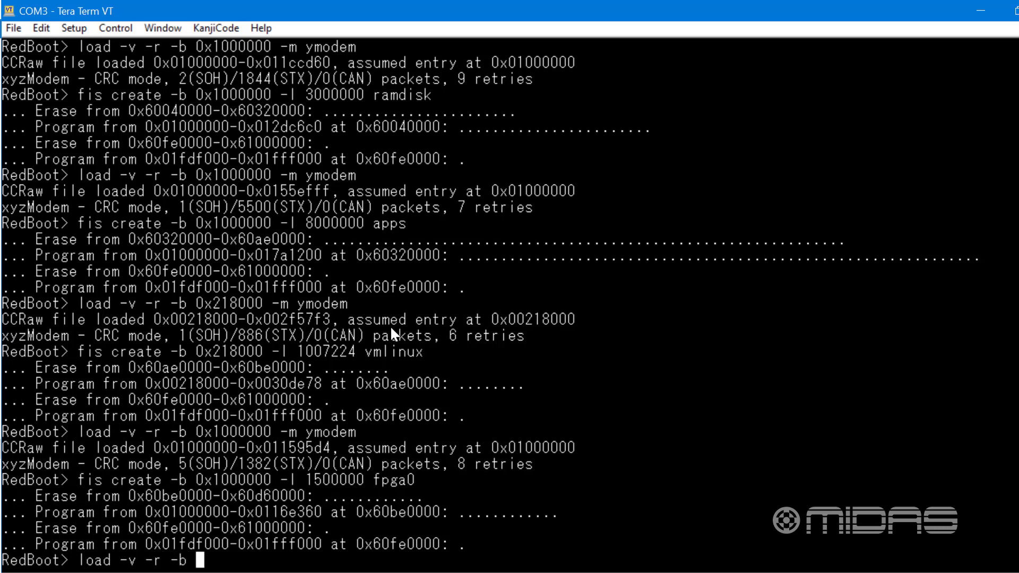
pyautogui.write(' 0x100')
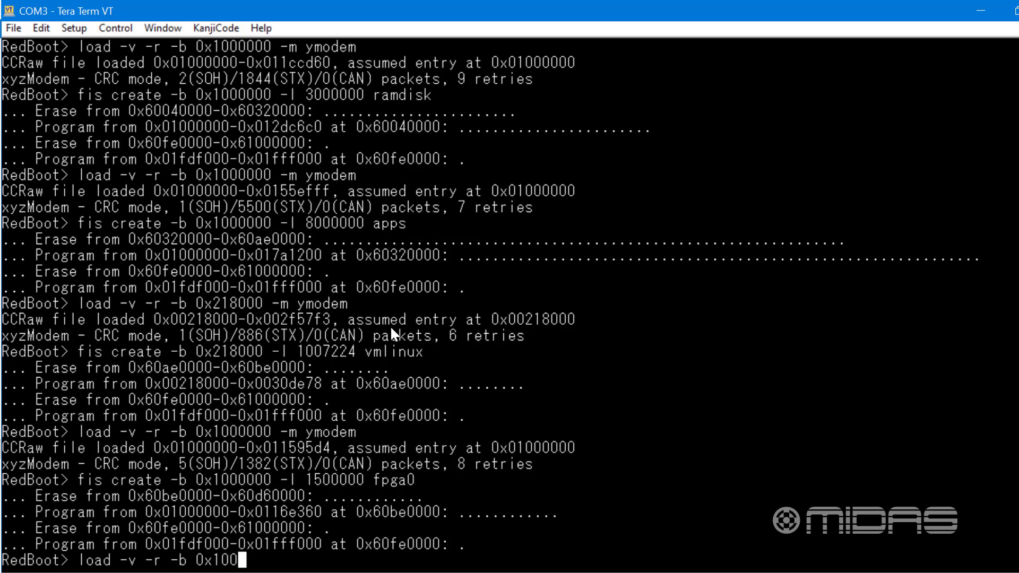
pyautogui.write('0000 ')
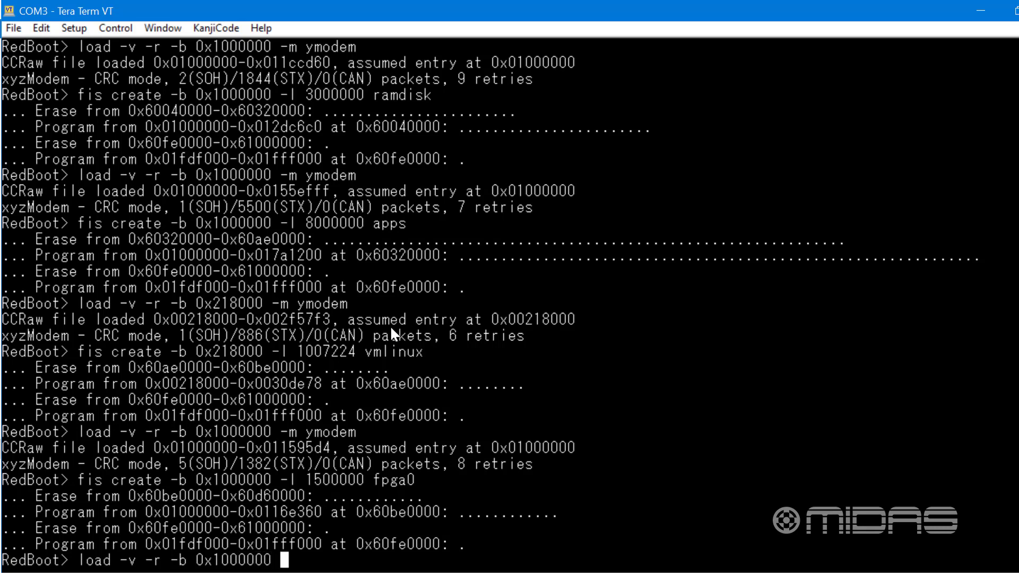
pyautogui.write('-m ymodem')
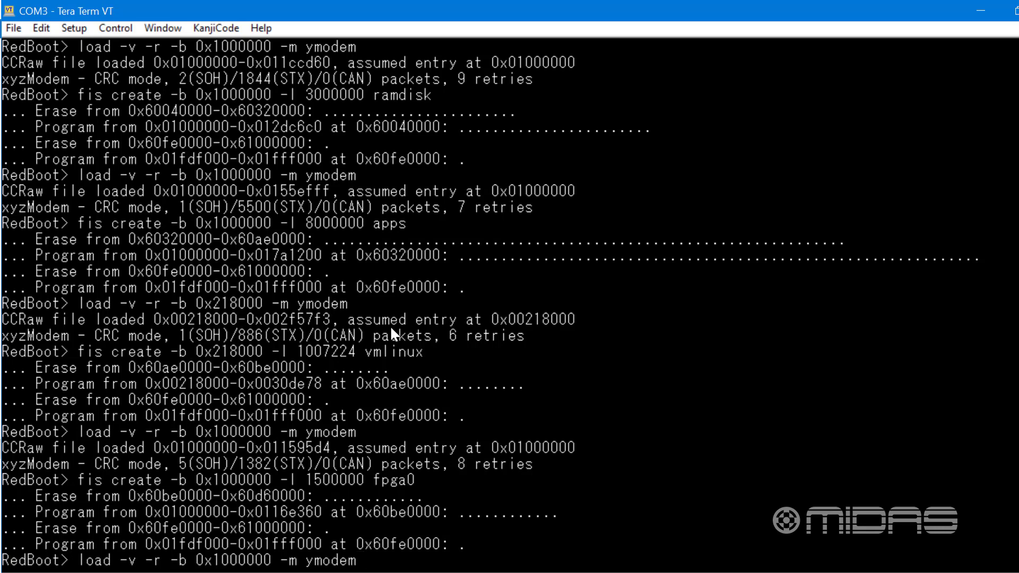
pyautogui.press('Return')
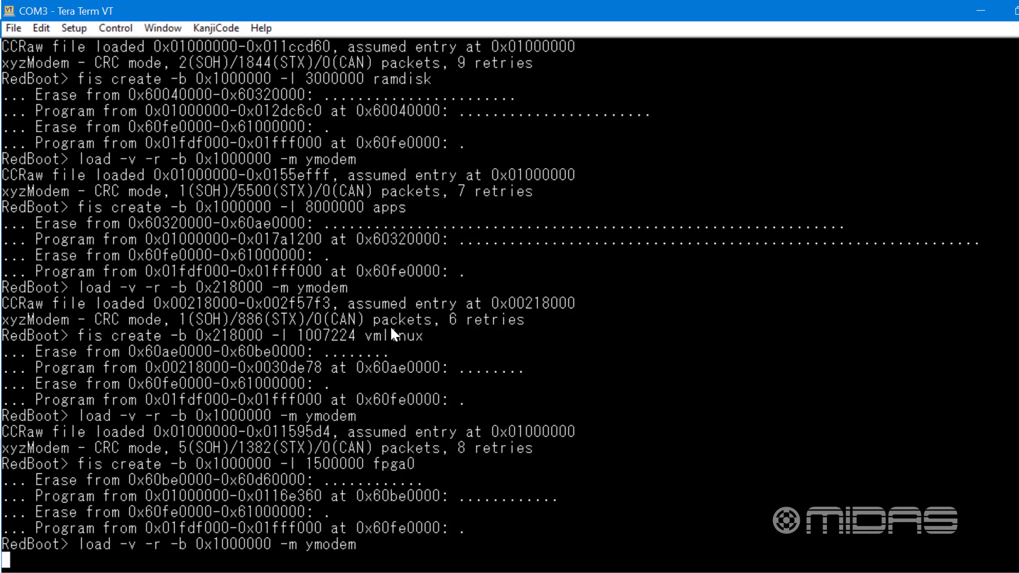
# Send the dn9650_asrc.bin file from the fpgas folder over YMODEM
pyautogui.click(16, 29)
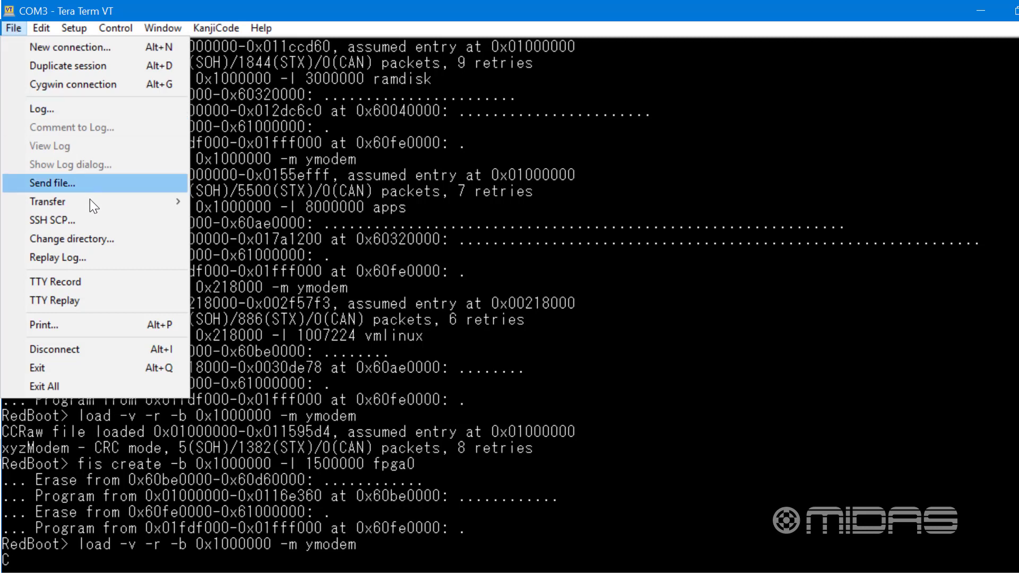
pyautogui.moveTo(99, 196)
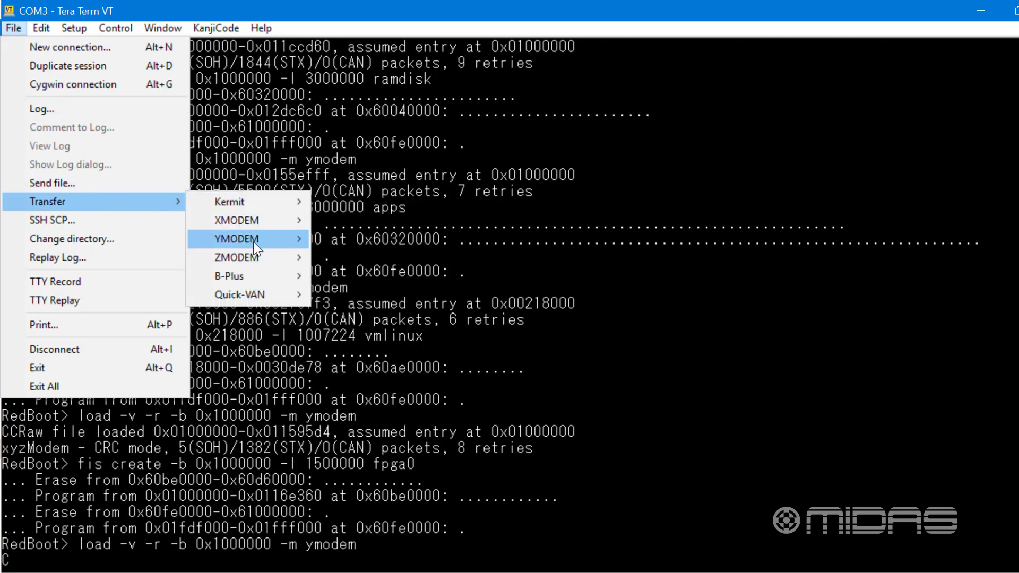
pyautogui.moveTo(299, 241)
pyautogui.click(345, 256)
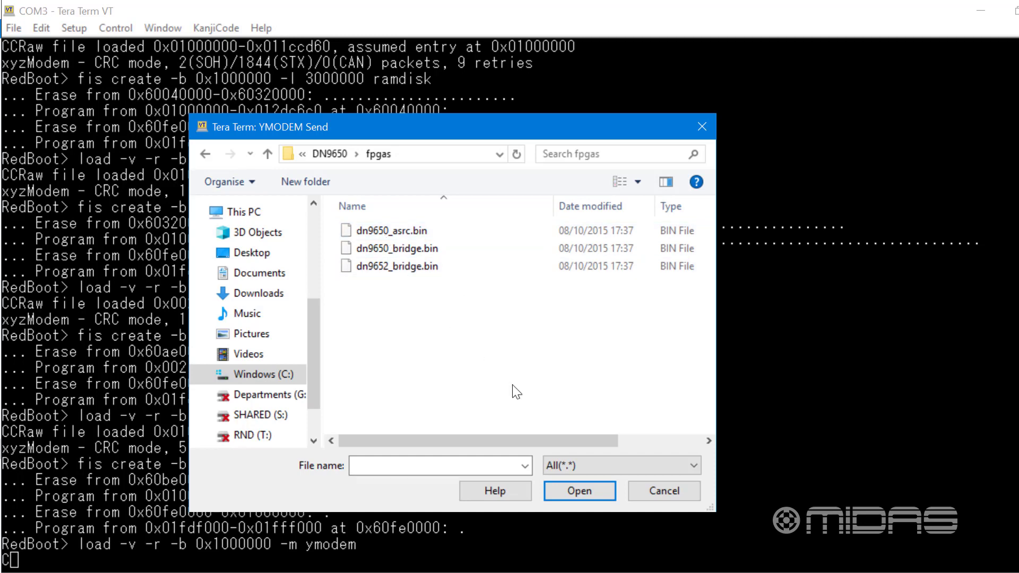
pyautogui.click(408, 232)
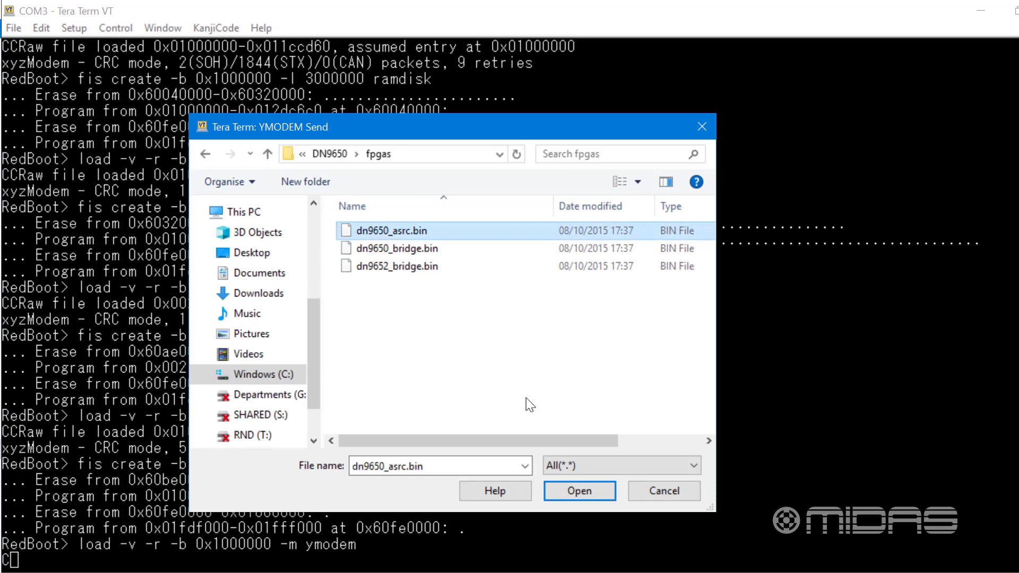
pyautogui.click(575, 492)
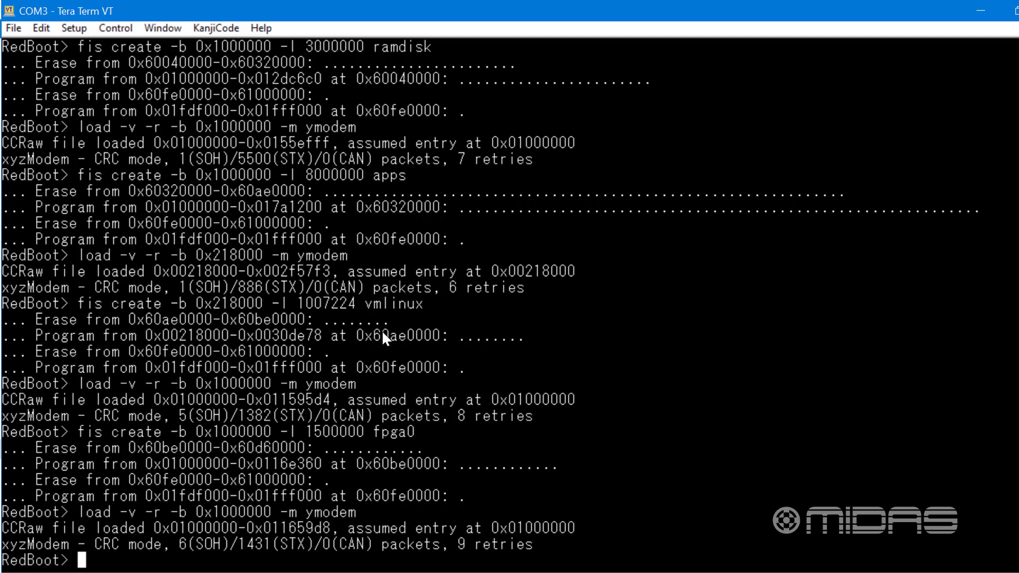
# Write the loaded asrc image to flash as fpga1 with "fis create -b 0x1000000 -l 1500000 fpga1"
pyautogui.write('fis create')
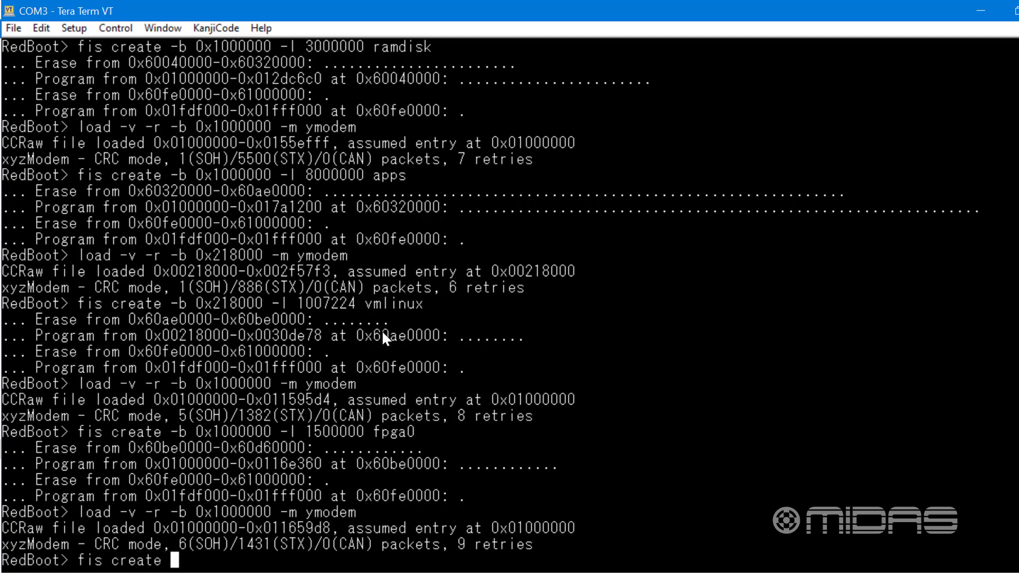
pyautogui.write(' -b 0x100')
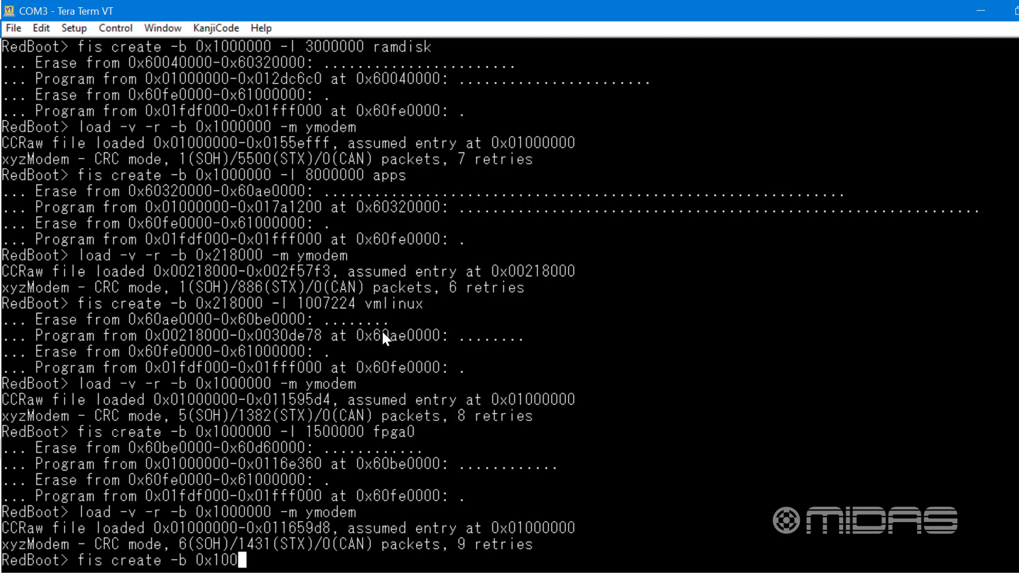
pyautogui.write('0000 -l 15')
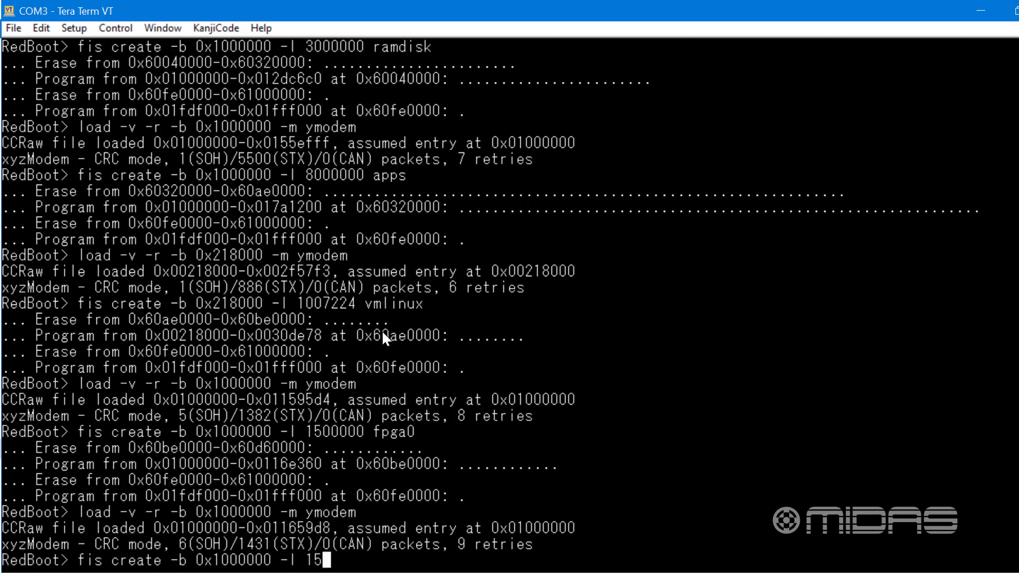
pyautogui.write('00000 fpga1')
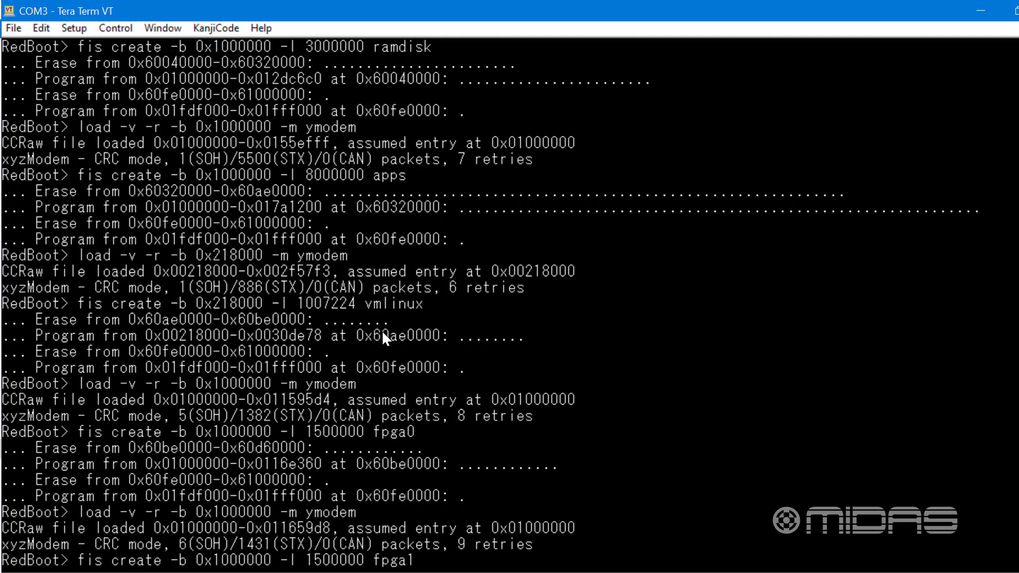
pyautogui.press('Return')
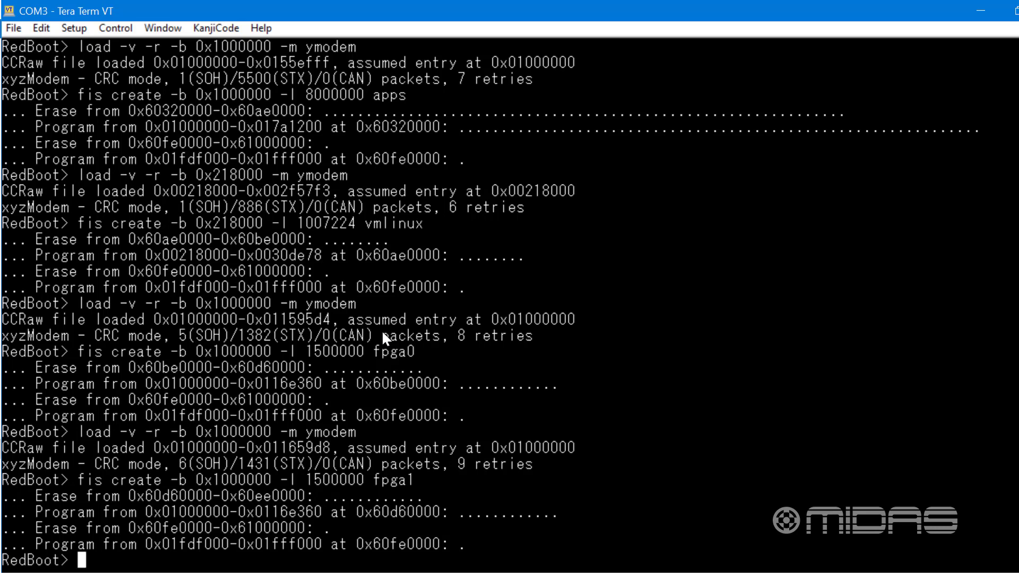
# Fill 131072 bytes of memory from 0x1000000 with zeros using "mfill -b 0x1000000 -l 131072 -p 0"
pyautogui.write('mfill -b 0x')
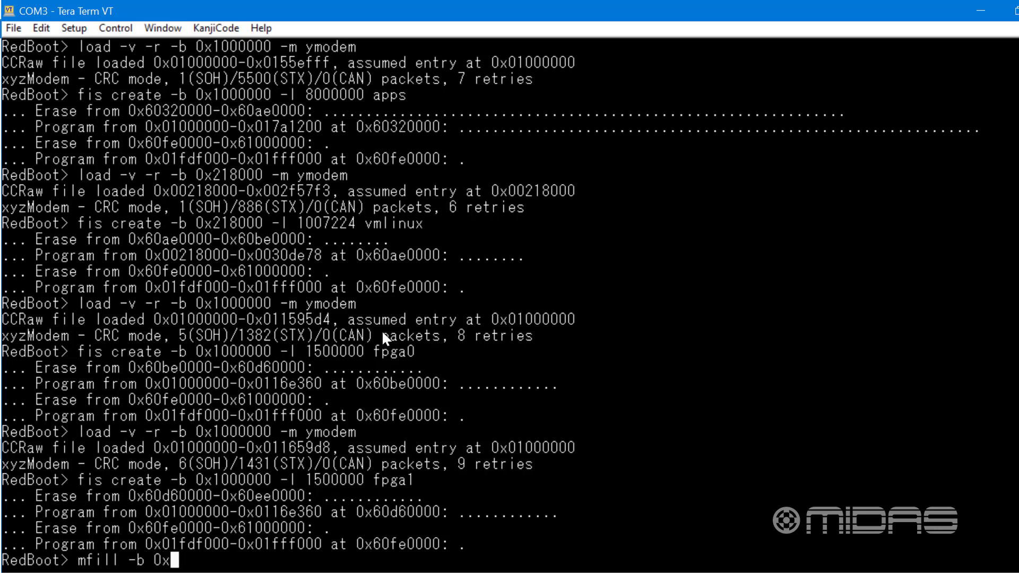
pyautogui.write('1000000')
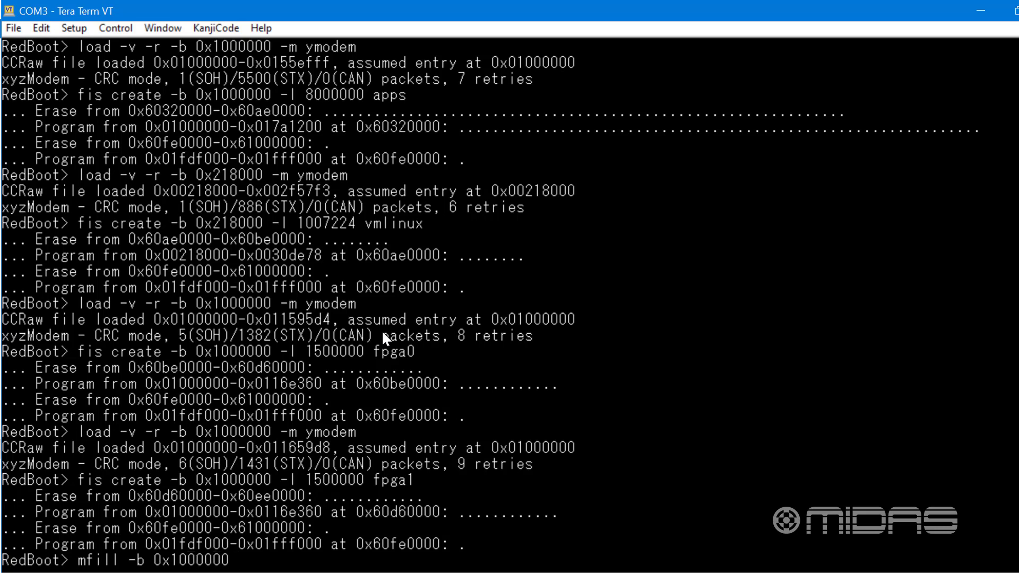
pyautogui.write(' -l 131072 -p')
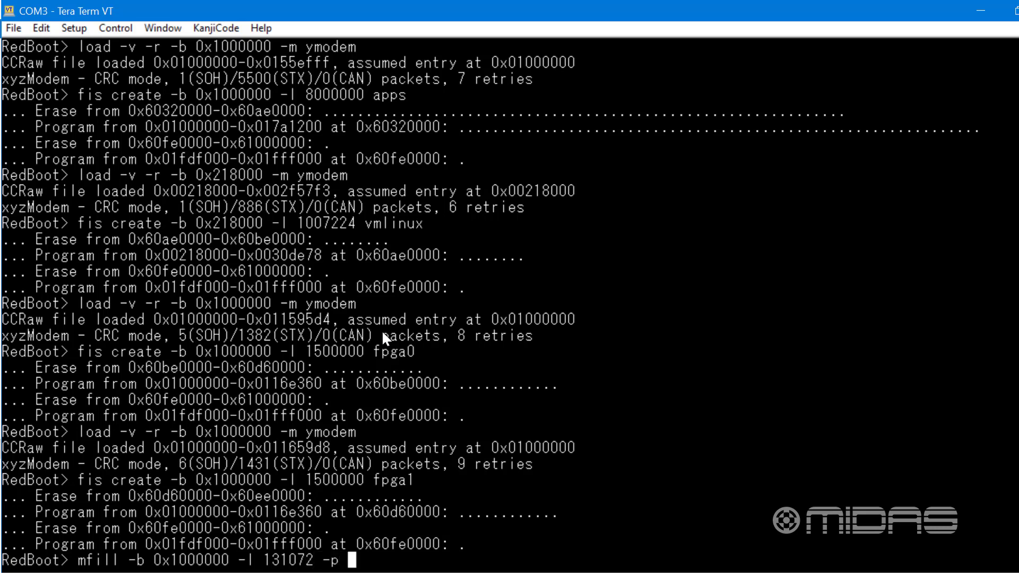
pyautogui.write(' 0')
pyautogui.press('Return')
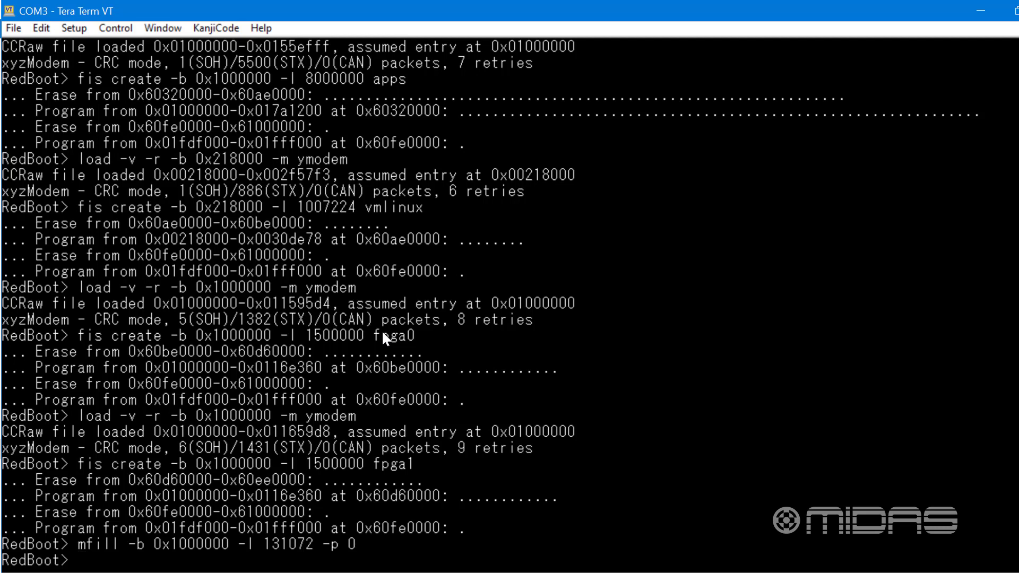
# Write the zero-filled memory block to flash as nvsetup with "fis create -b 0x1000000 -l 131072 nvsetup"
pyautogui.write('fis create -b 0')
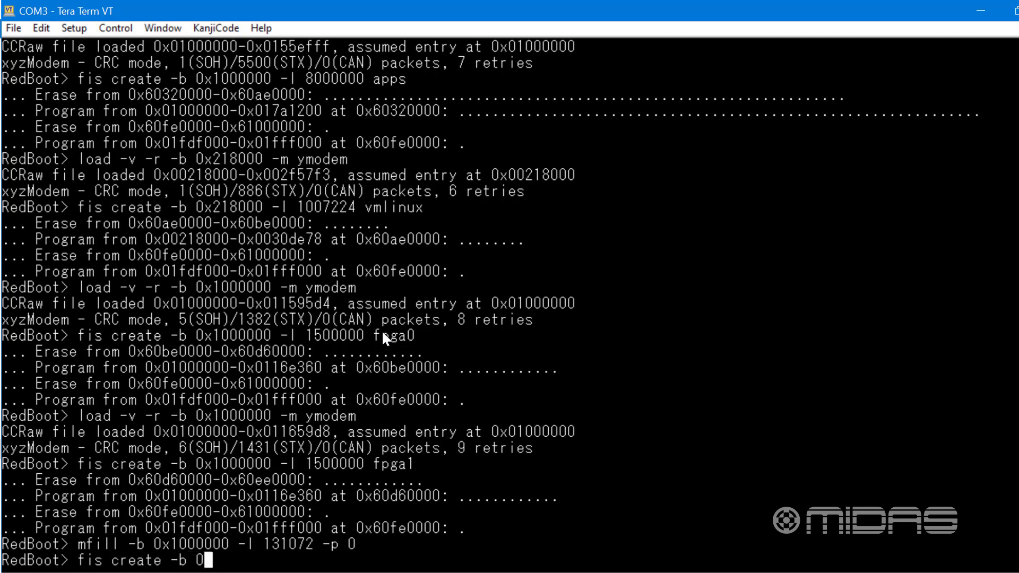
pyautogui.write('x1000')
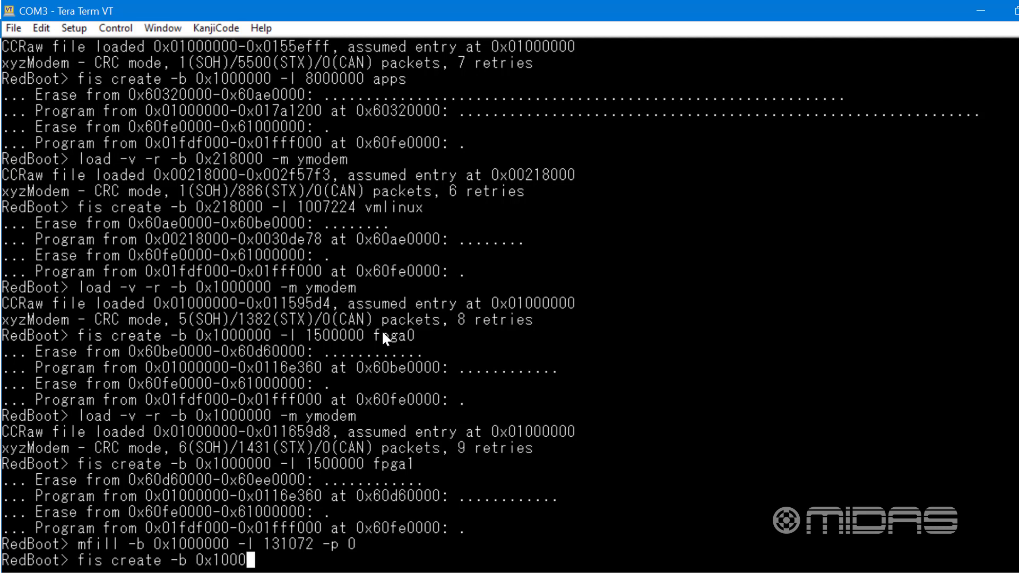
pyautogui.write('000 -l 13107')
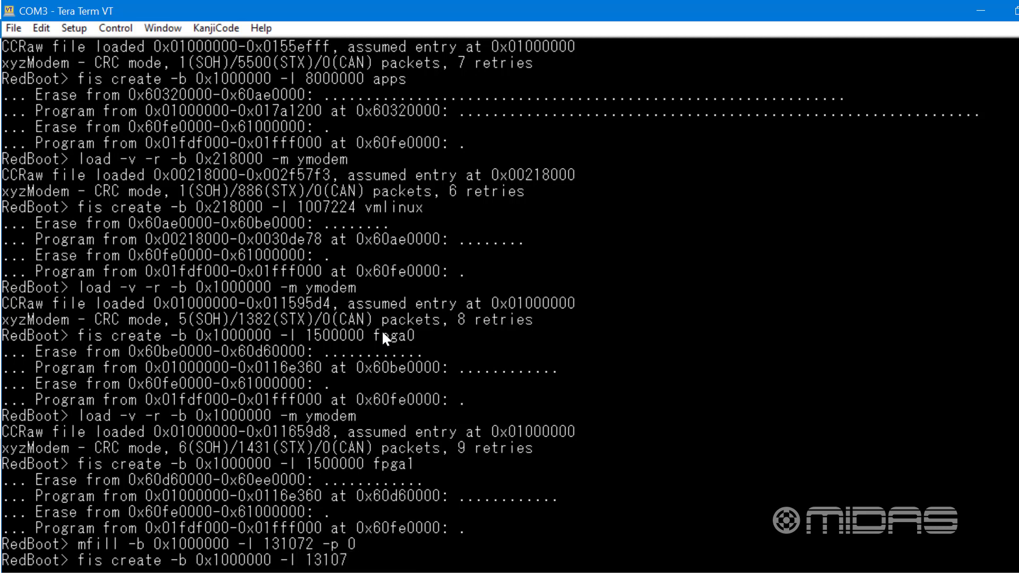
pyautogui.write('2 nvsetup')
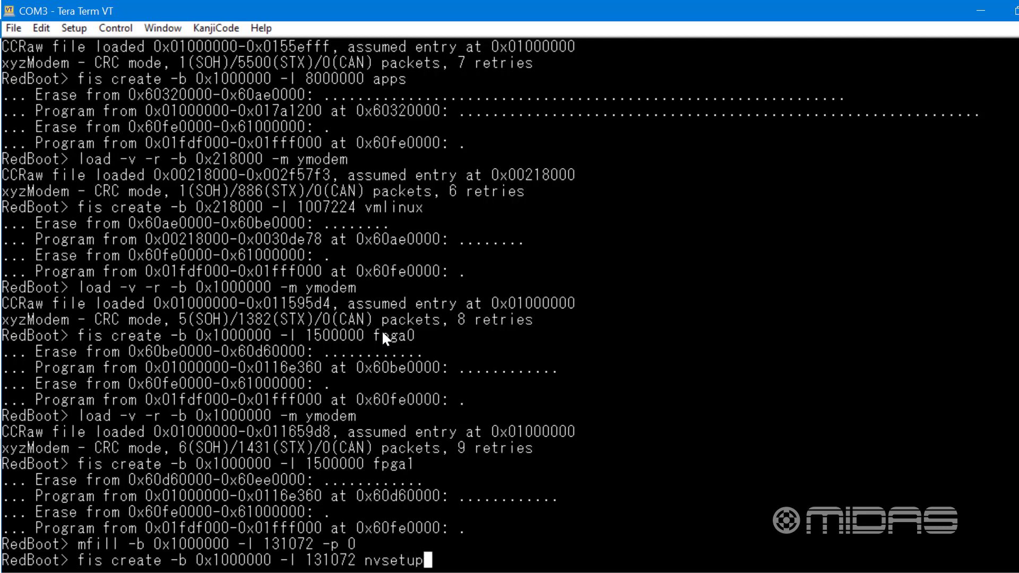
pyautogui.press('Return')
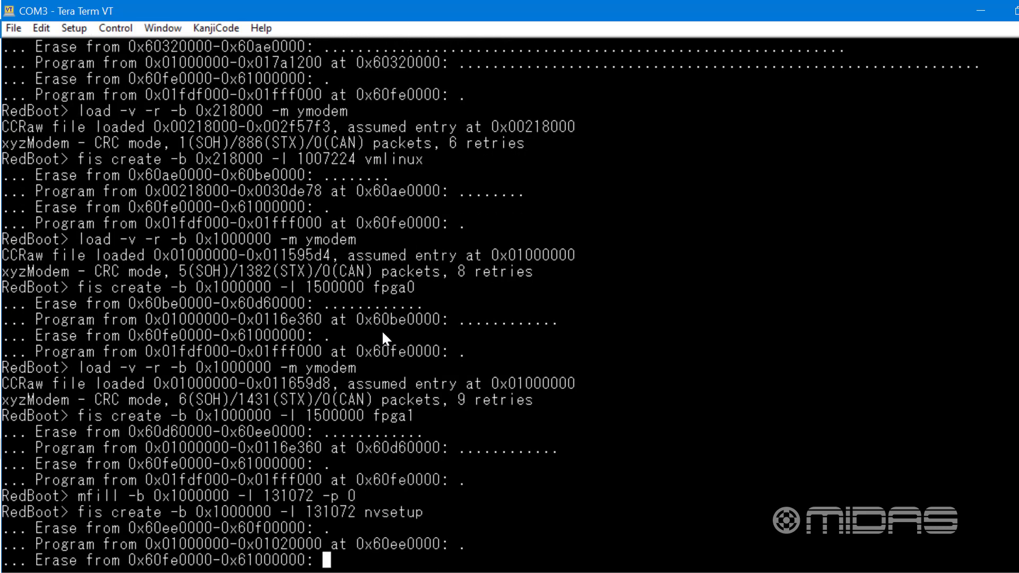